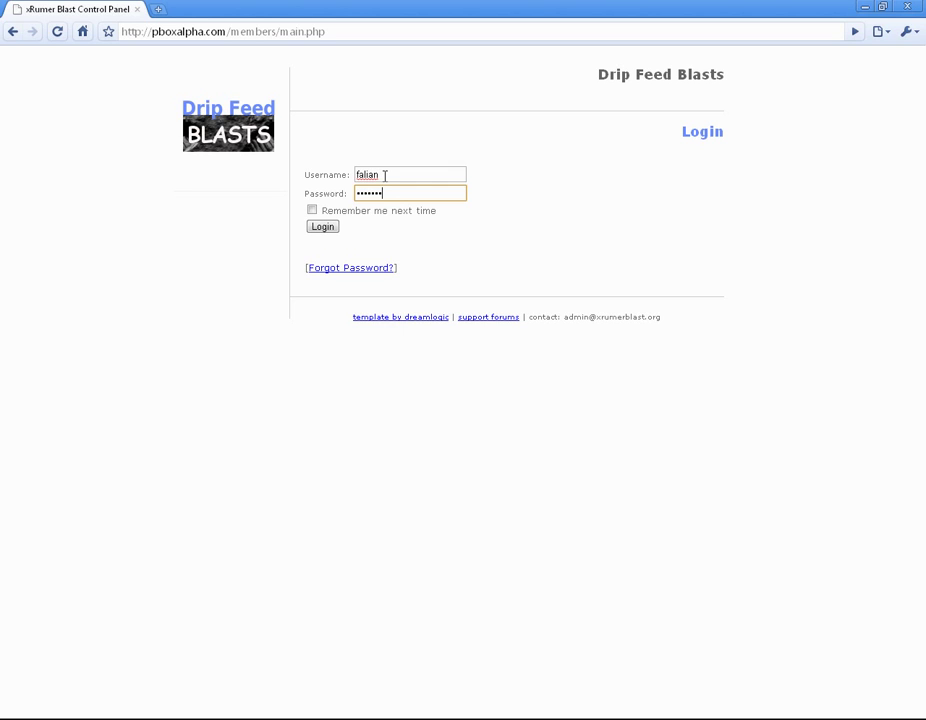
Step: Log in to the members area with the filled-in credentials and dismiss the offer to save the password
{"action": "left_click", "coordinate": [324, 231]}
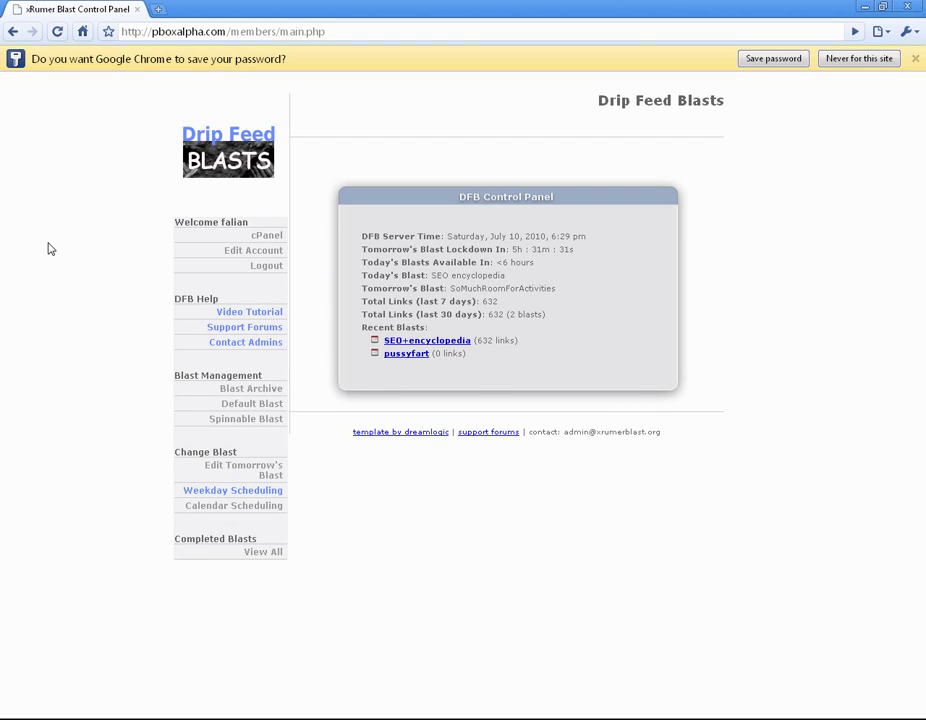
{"action": "left_click", "coordinate": [915, 58]}
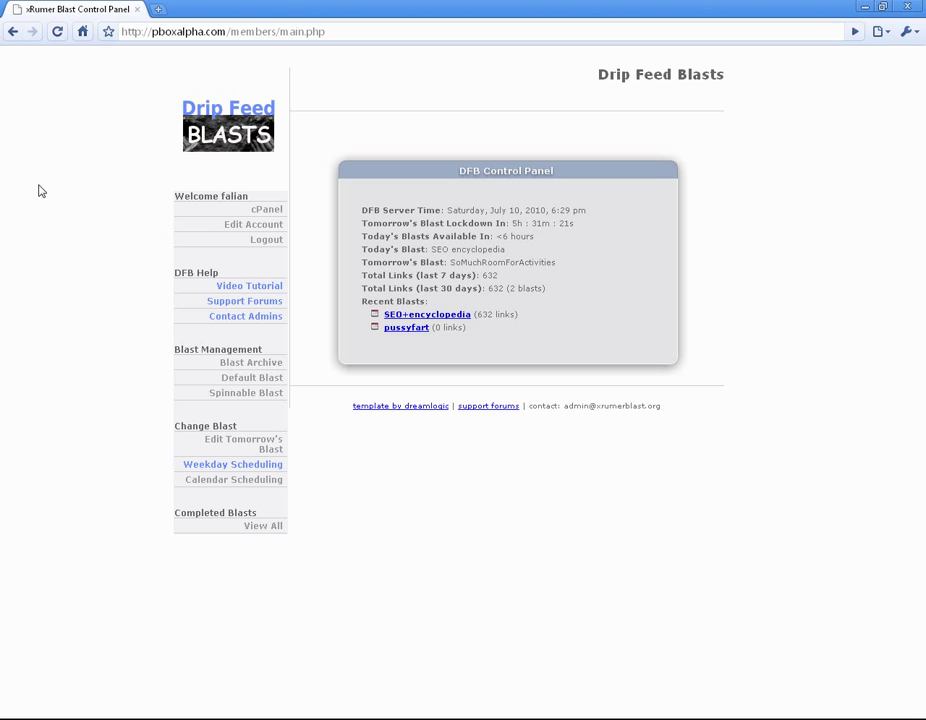
Step: View the account editing page and its password and e-mail fields
{"action": "left_click", "coordinate": [256, 227]}
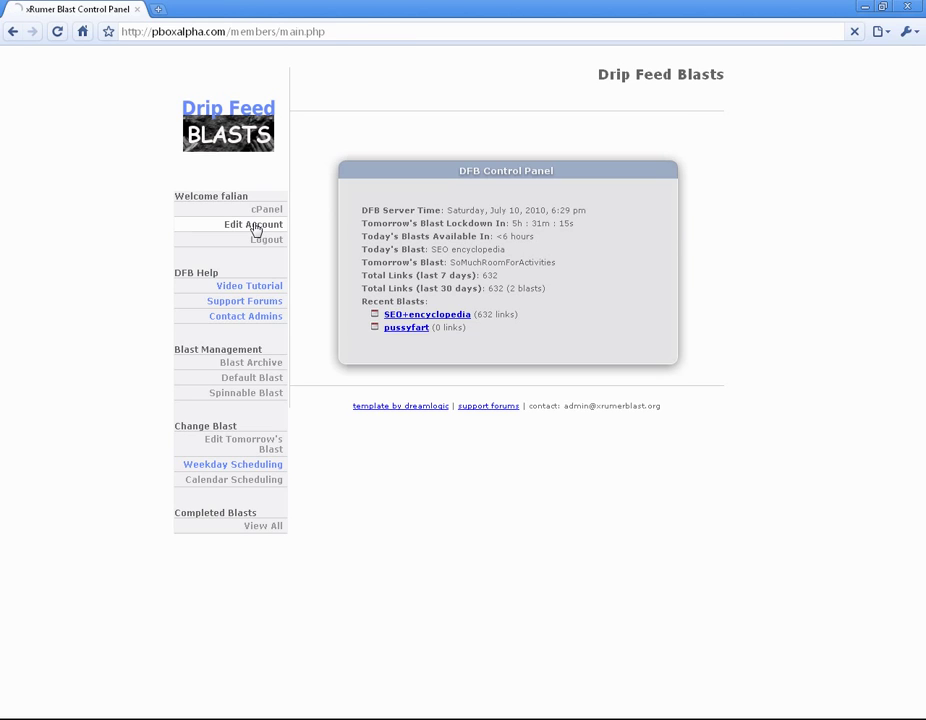
{"action": "left_click_drag", "start_coordinate": [300, 163], "coordinate": [358, 162]}
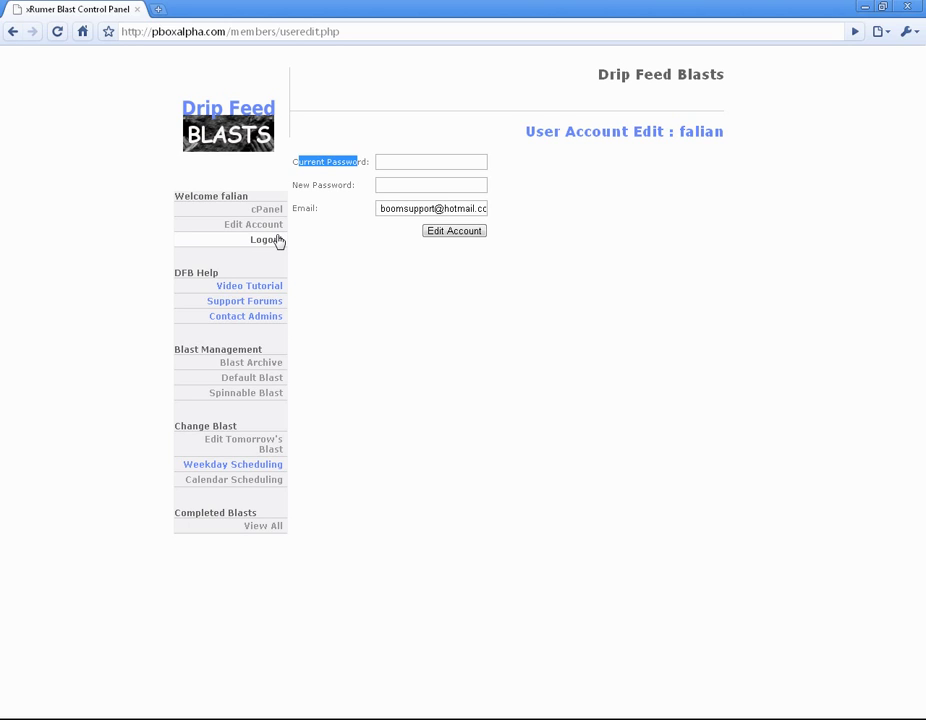
Step: Look through the DFB Help section: view the video tutorial and support forums, return, and try the Contact Admins link
{"action": "left_click_drag", "start_coordinate": [222, 273], "coordinate": [179, 267]}
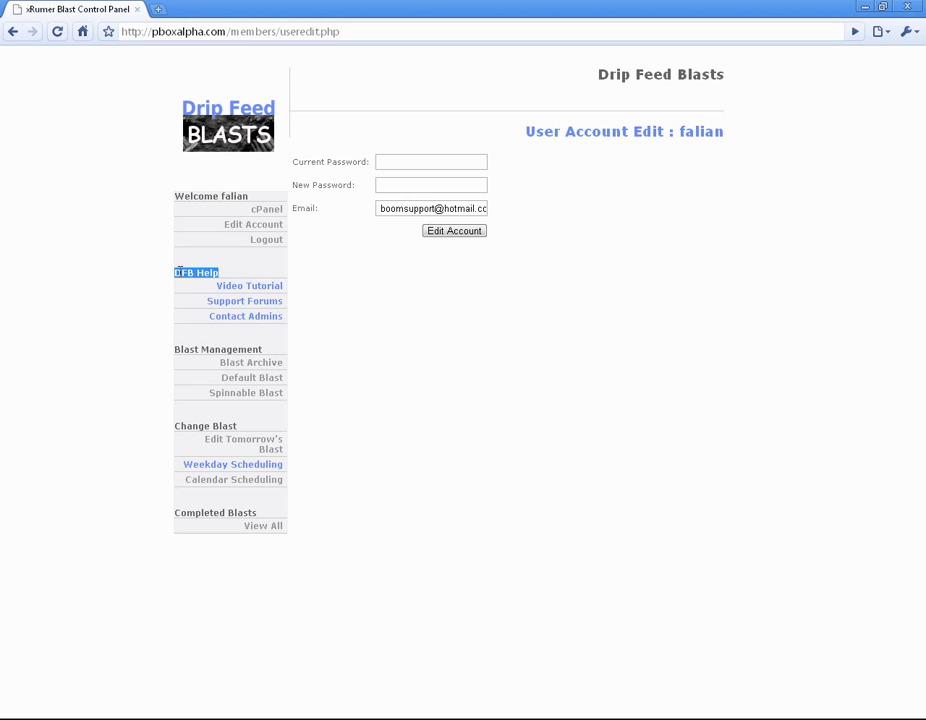
{"action": "left_click", "coordinate": [257, 289]}
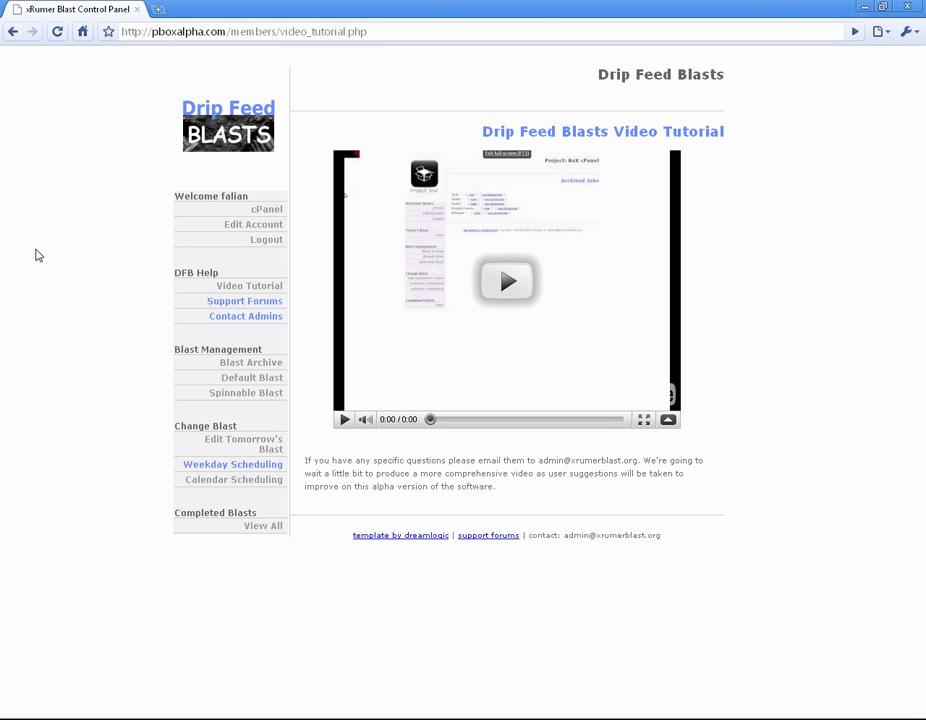
{"action": "left_click", "coordinate": [245, 302]}
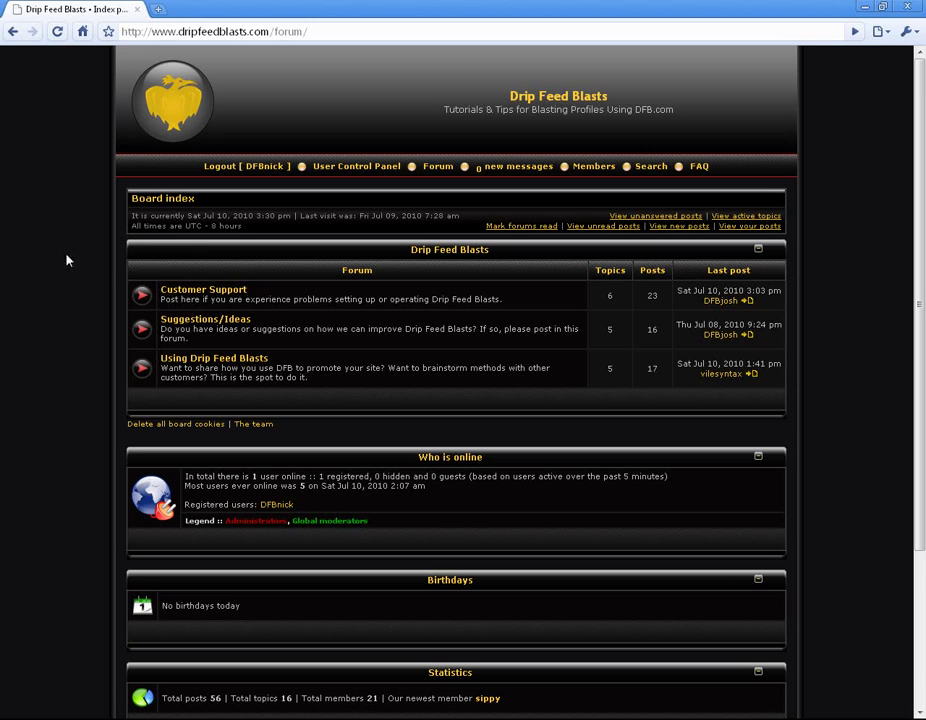
{"action": "left_click", "coordinate": [12, 32]}
{"action": "left_click", "coordinate": [12, 32]}
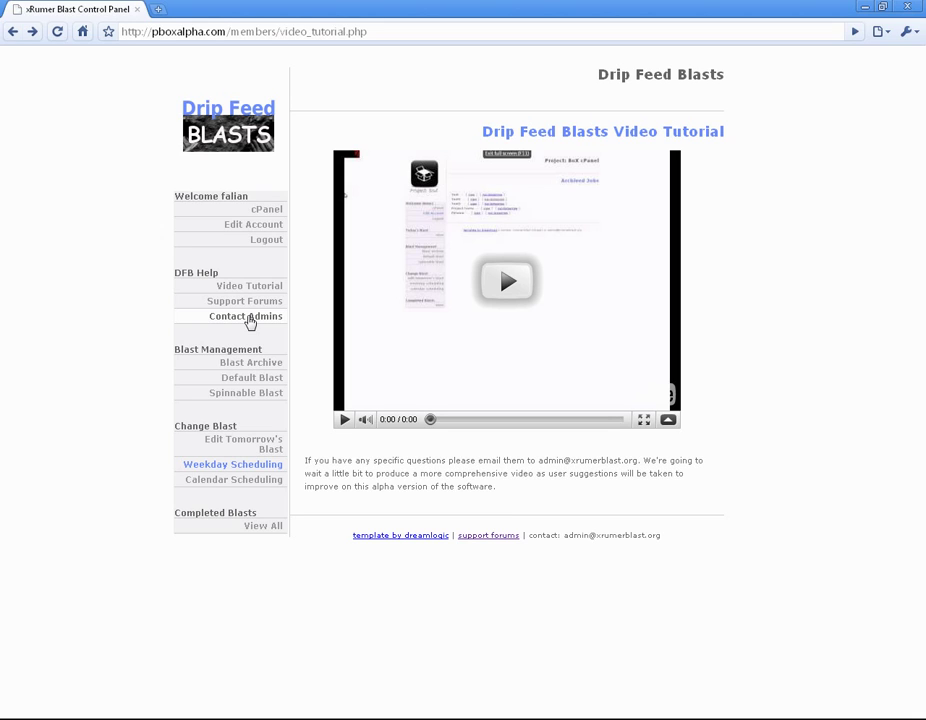
{"action": "left_click", "coordinate": [250, 318]}
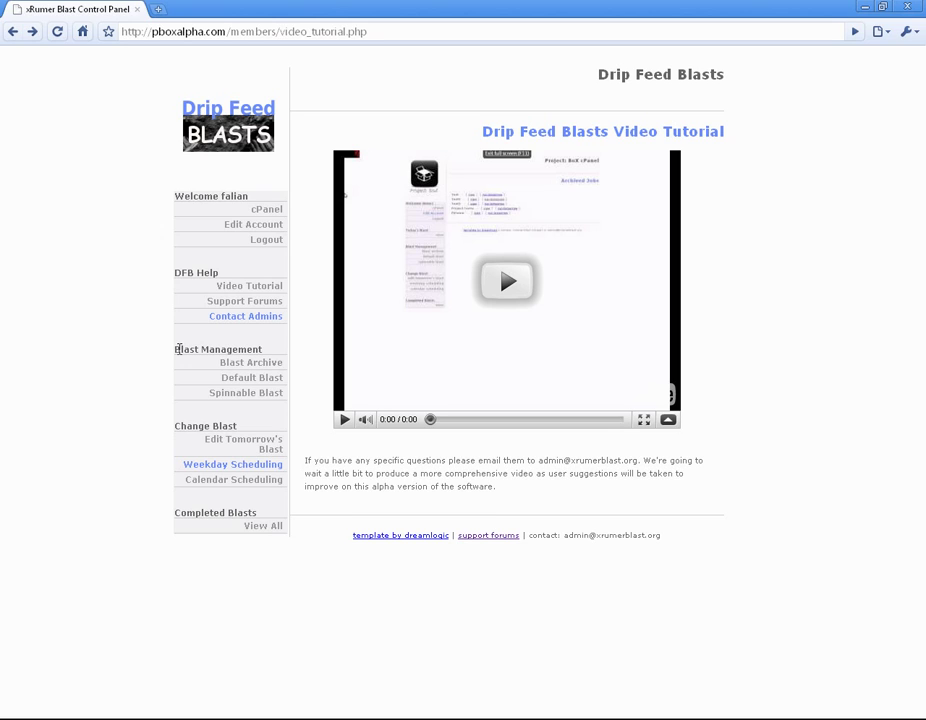
Step: Return to the cPanel page and review the lockdown time, total links for 7 and 30 days, and recent blasts
{"action": "left_click", "coordinate": [256, 210]}
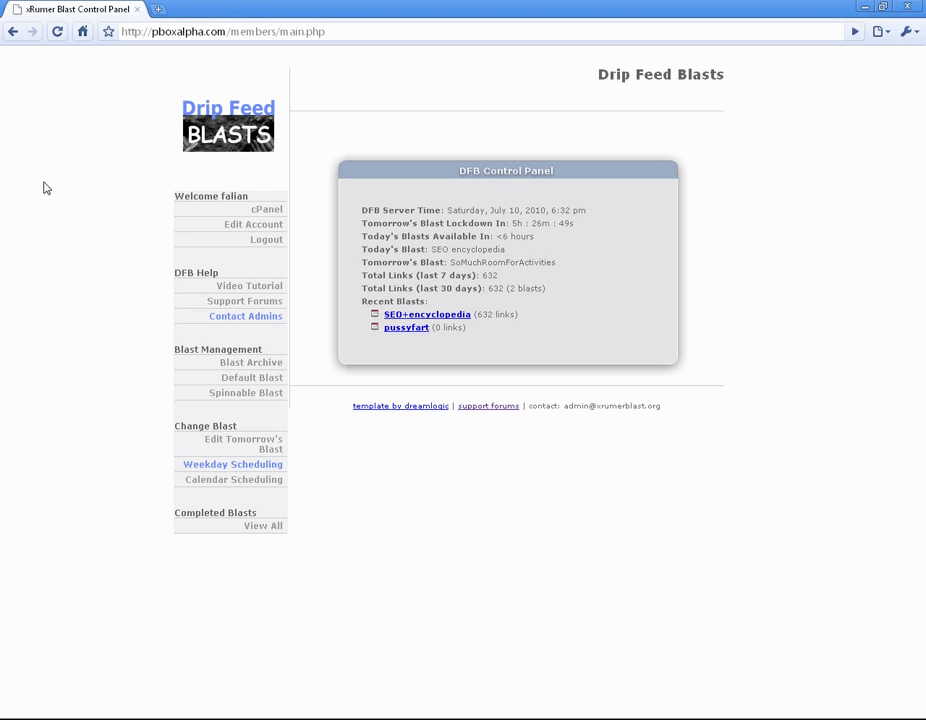
{"action": "left_click_drag", "start_coordinate": [512, 223], "coordinate": [573, 224]}
{"action": "left_click_drag", "start_coordinate": [362, 275], "coordinate": [498, 276]}
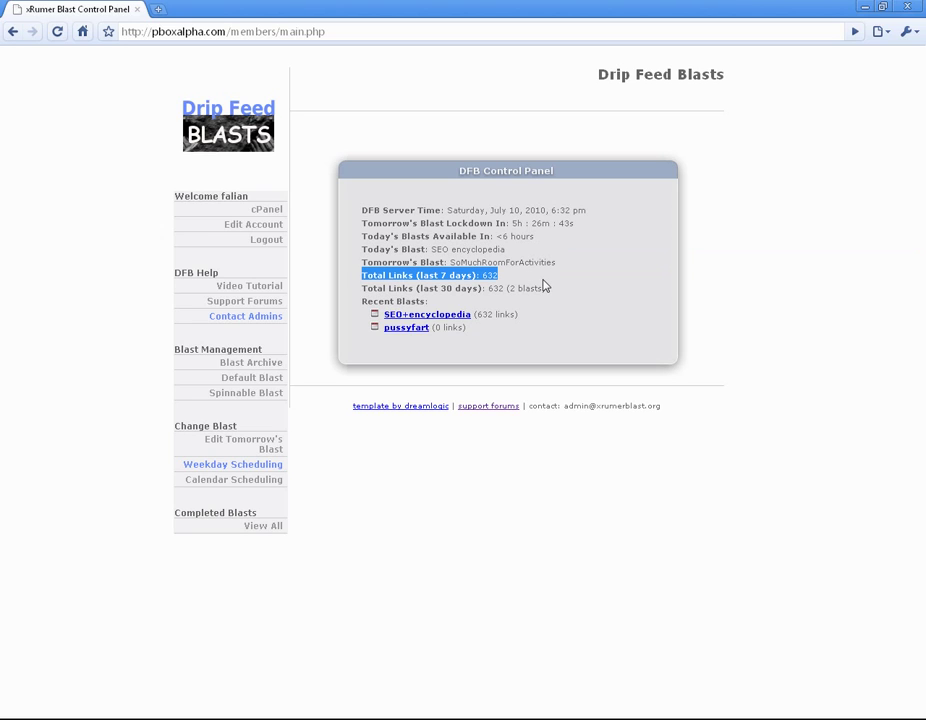
{"action": "left_click_drag", "start_coordinate": [506, 274], "coordinate": [489, 274]}
{"action": "left_click_drag", "start_coordinate": [367, 288], "coordinate": [564, 284]}
{"action": "left_click", "coordinate": [565, 287]}
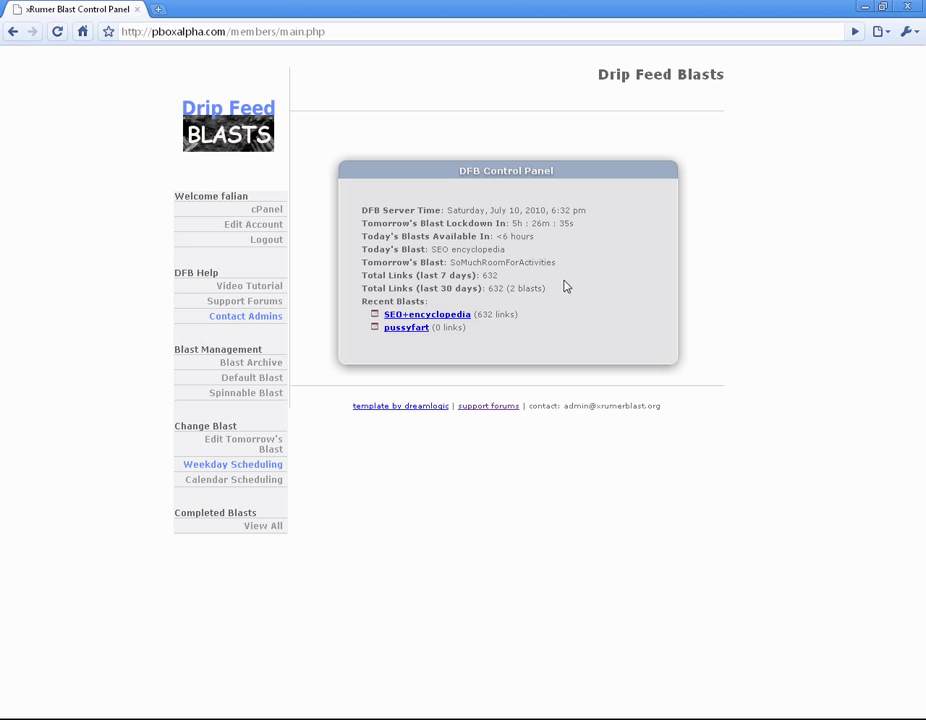
{"action": "double_click", "coordinate": [493, 288]}
{"action": "left_click_drag", "start_coordinate": [362, 302], "coordinate": [430, 304]}
{"action": "left_click", "coordinate": [452, 304]}
{"action": "left_click", "coordinate": [225, 379]}
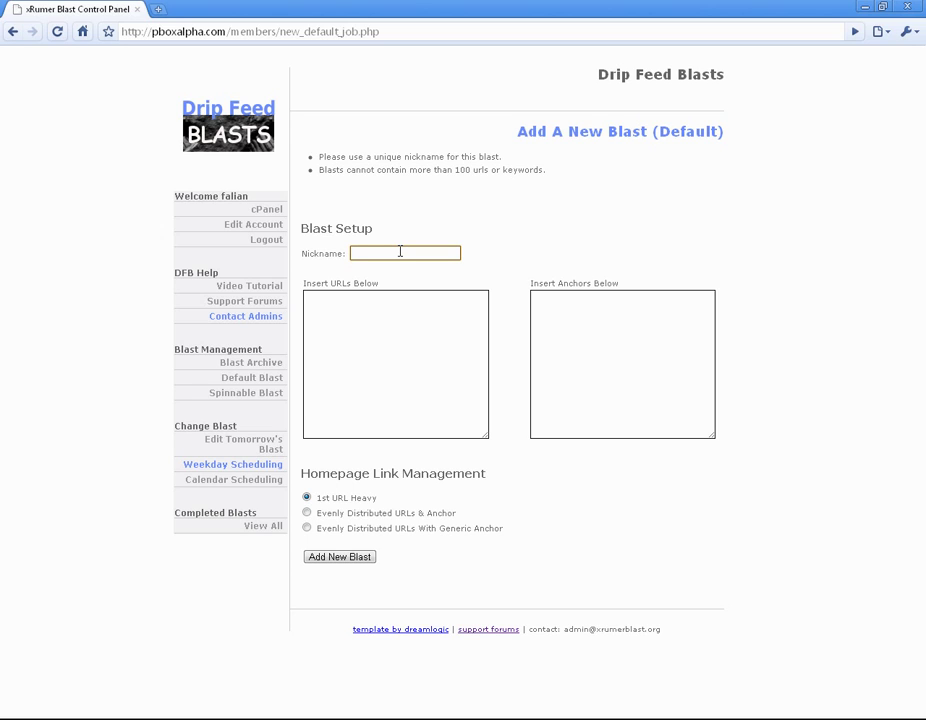
{"action": "type", "text": "Web 2.0"}
{"action": "key", "text": "Tab"}
{"action": "type", "text": "http"}
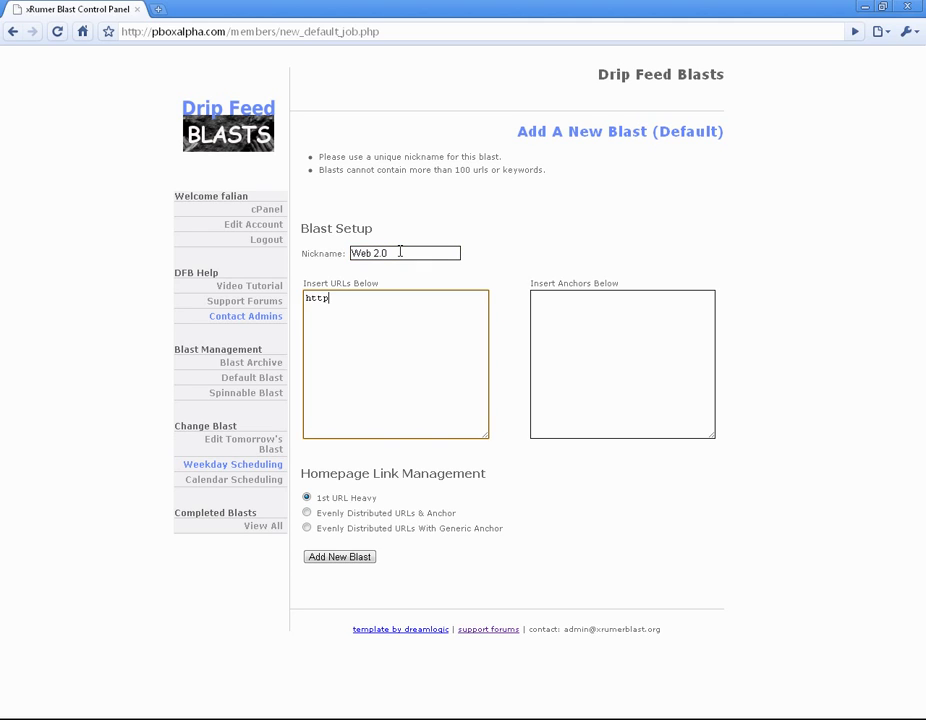
{"action": "type", "text": "://hubpages.com/1"}
{"action": "key", "text": "Return"}
{"action": "type", "text": "http://squid"}
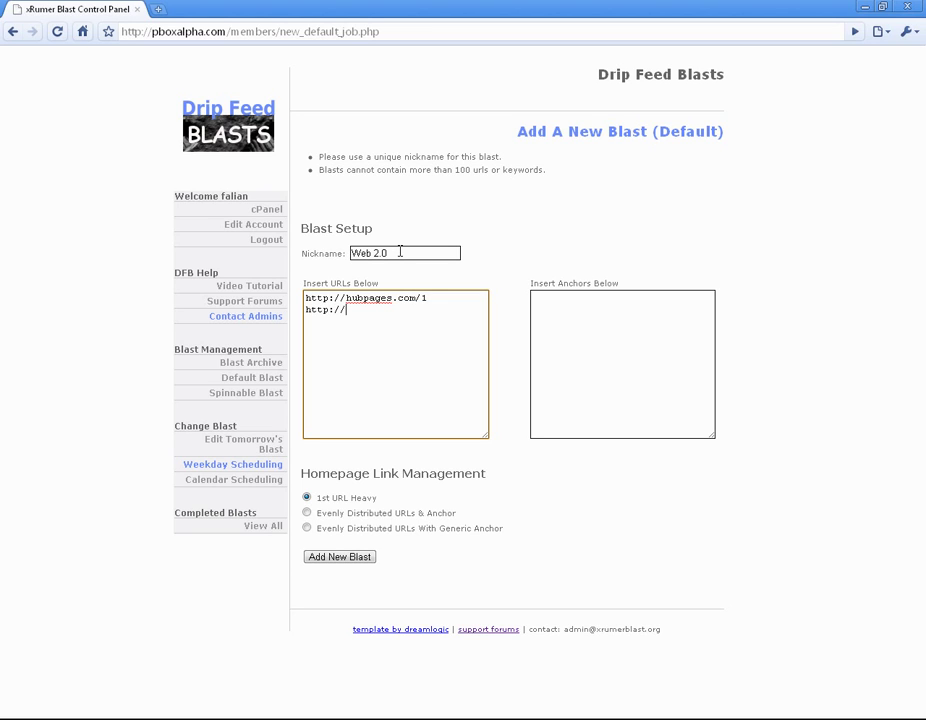
{"action": "type", "text": "oo.com/1"}
Step: Copy both URLs and paste two more sets of them below the originals in the URL list
{"action": "key", "text": "ctrl+a"}
{"action": "right_click", "coordinate": [341, 311]}
{"action": "left_click", "coordinate": [378, 373]}
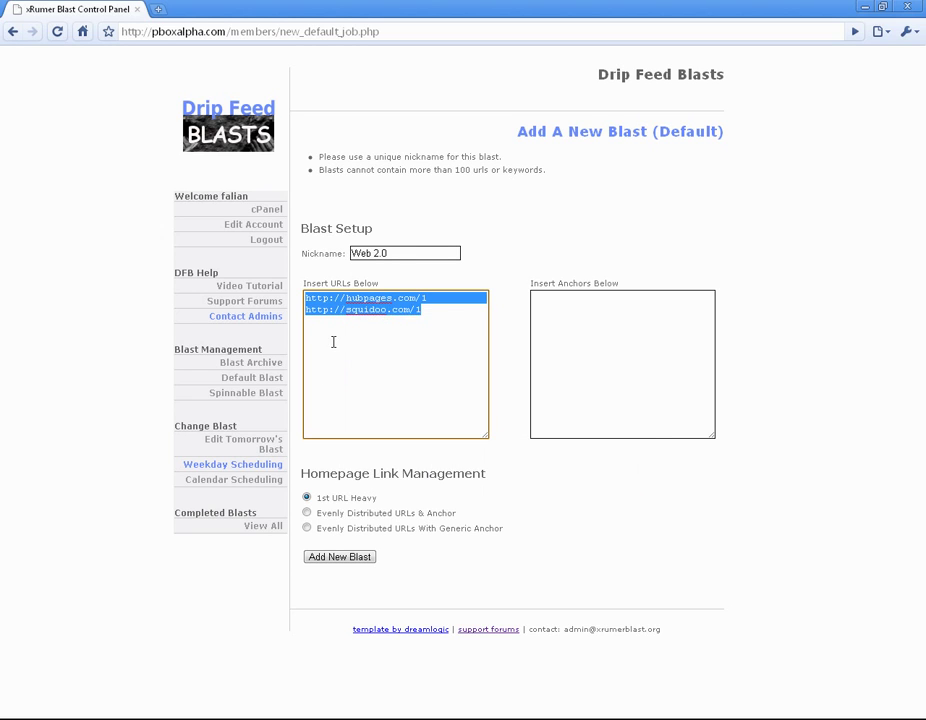
{"action": "left_click", "coordinate": [320, 324]}
{"action": "left_click", "coordinate": [461, 309]}
{"action": "key", "text": "Return"}
{"action": "key", "text": "ctrl+v"}
{"action": "key", "text": "Return"}
{"action": "key", "text": "ctrl+v"}
Step: Renumber the copied hubpages and squidoo URLs so the second pair ends in 2 and the third pair in 3
{"action": "double_click", "coordinate": [424, 321]}
{"action": "type", "text": "2"}
{"action": "double_click", "coordinate": [418, 332]}
{"action": "type", "text": "2"}
{"action": "double_click", "coordinate": [424, 344]}
{"action": "type", "text": "3"}
{"action": "double_click", "coordinate": [419, 356]}
{"action": "type", "text": "3"}
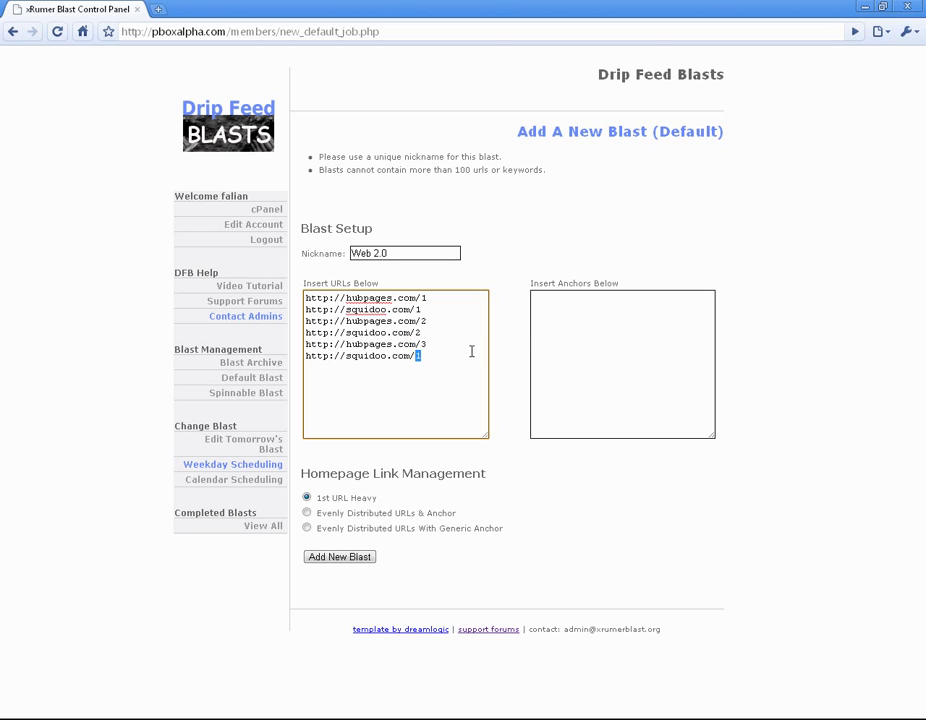
Step: Enter the anchors football, soccer, tennis and basketball, one per line
{"action": "left_click", "coordinate": [606, 320]}
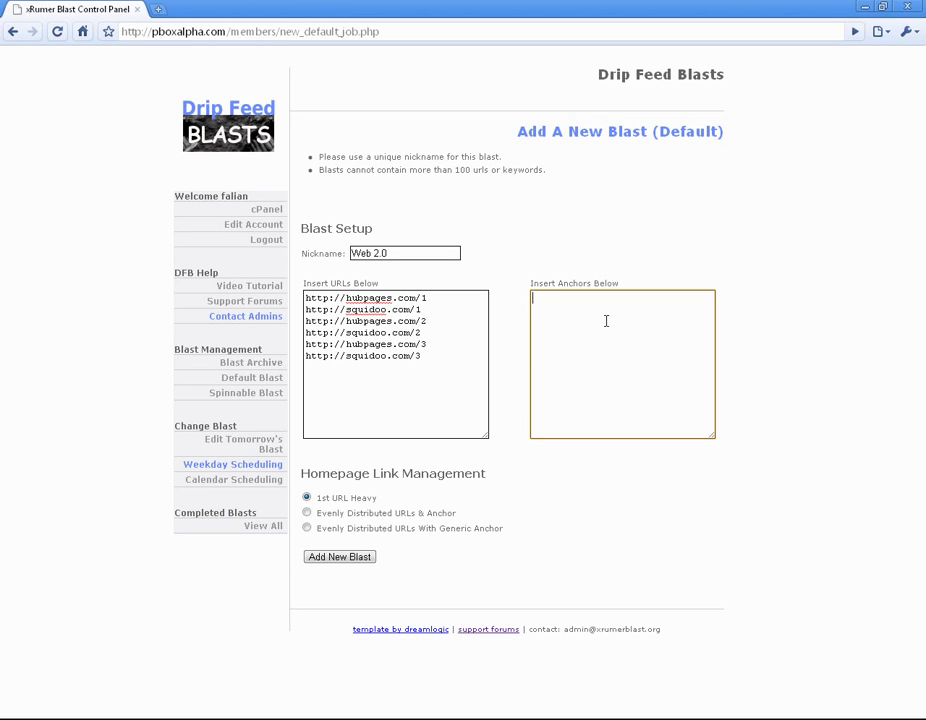
{"action": "type", "text": "football"}
{"action": "key", "text": "Return"}
{"action": "type", "text": "sooc"}
{"action": "key", "text": "BackSpace"}
{"action": "key", "text": "BackSpace"}
{"action": "key", "text": "BackSpace"}
{"action": "type", "text": "occer"}
{"action": "key", "text": "Return"}
{"action": "type", "text": "tennis"}
{"action": "key", "text": "Return"}
{"action": "type", "text": "basketball"}
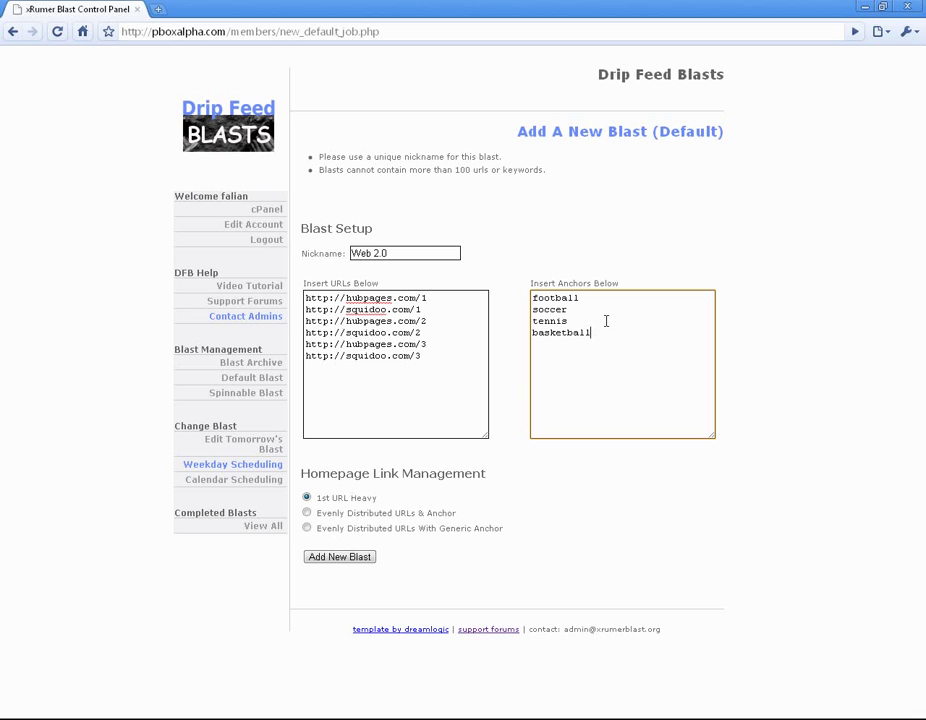
{"action": "key", "text": "Return"}
Step: Compare the blast's URL list with its anchor list and examine the Homepage Link Management section
{"action": "left_click_drag", "start_coordinate": [478, 356], "coordinate": [296, 287]}
{"action": "left_click_drag", "start_coordinate": [533, 344], "coordinate": [516, 314]}
{"action": "left_click", "coordinate": [516, 315]}
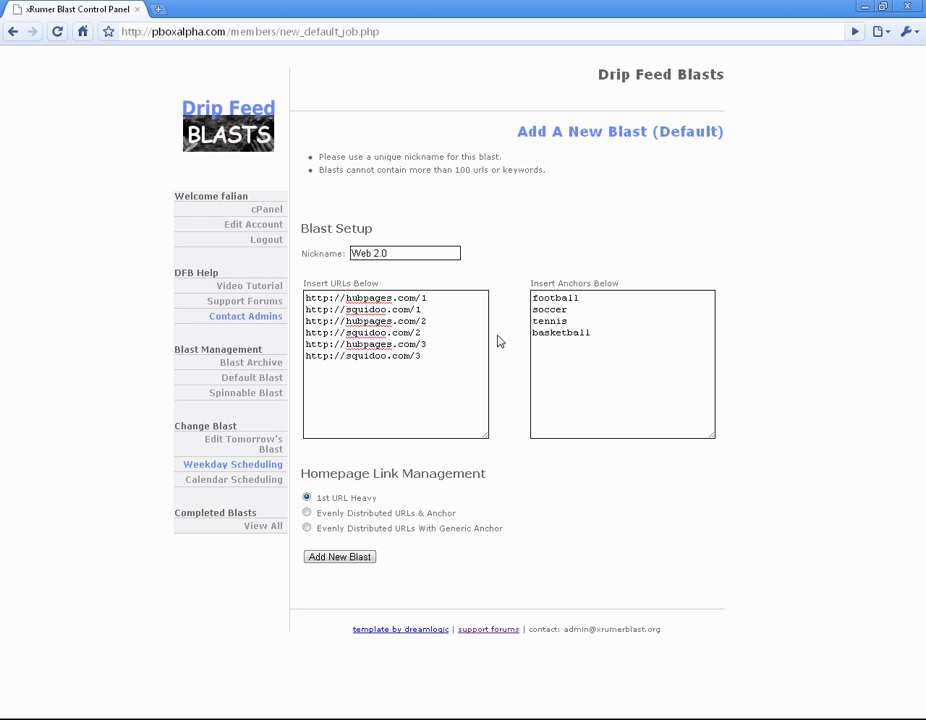
{"action": "left_click_drag", "start_coordinate": [589, 296], "coordinate": [612, 344]}
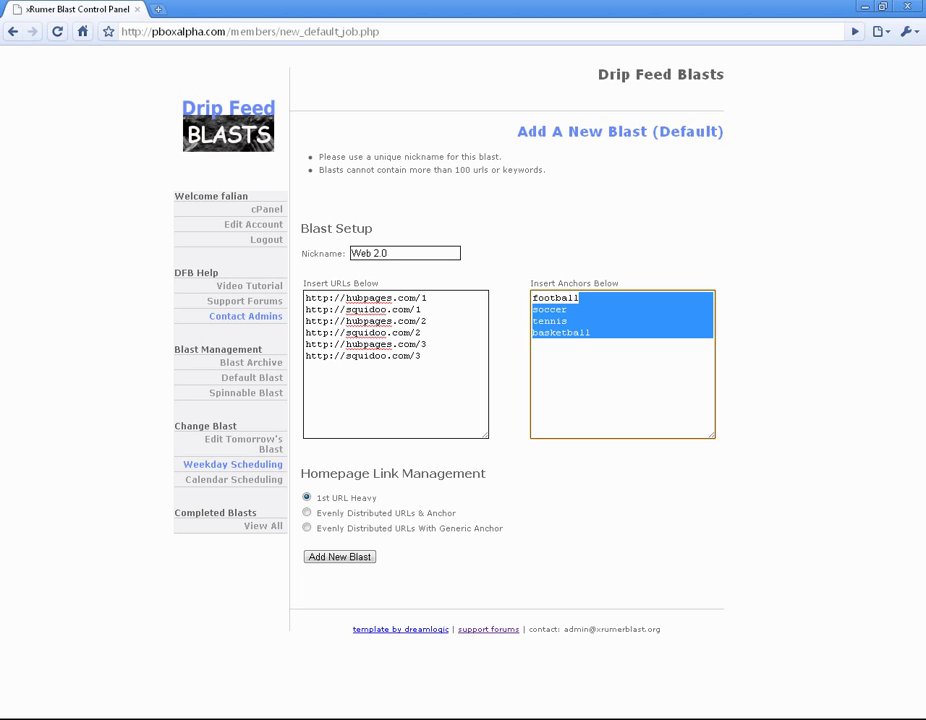
{"action": "left_click_drag", "start_coordinate": [463, 376], "coordinate": [330, 308]}
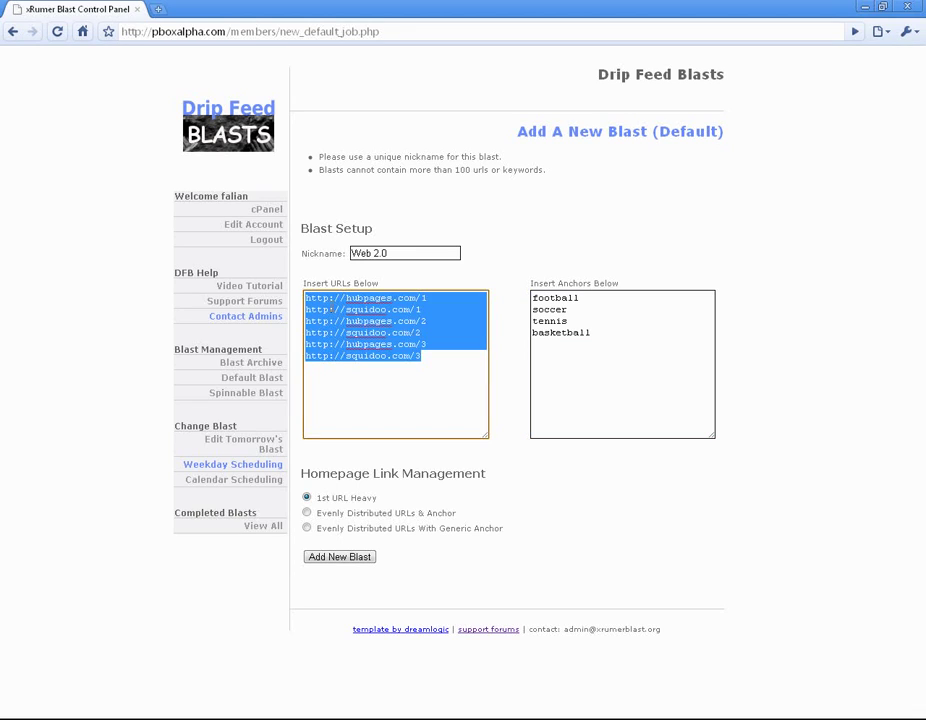
{"action": "left_click", "coordinate": [439, 400]}
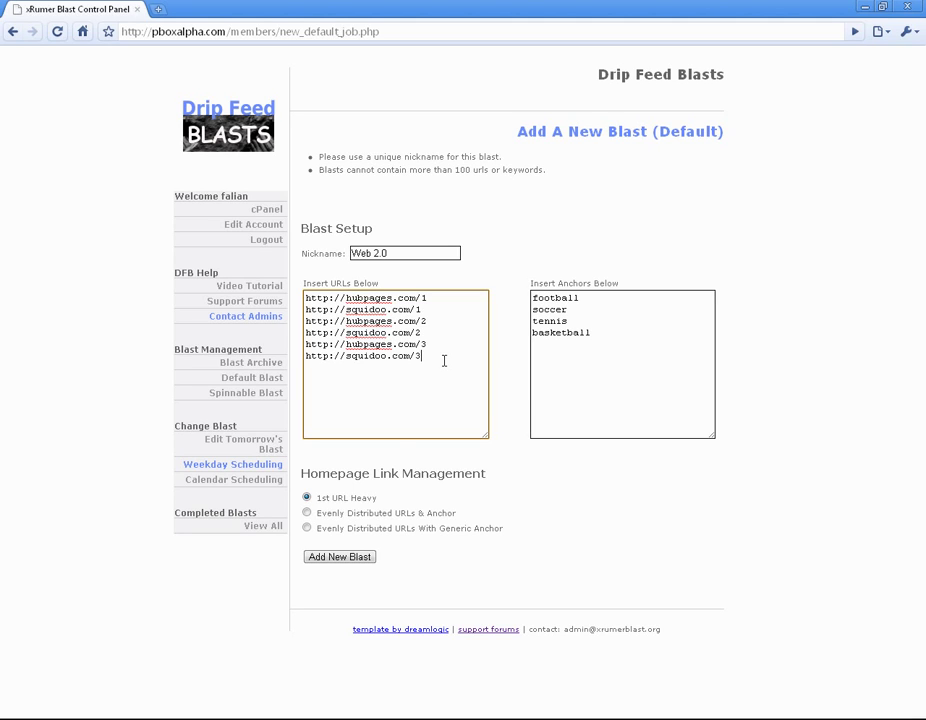
{"action": "left_click_drag", "start_coordinate": [302, 474], "coordinate": [519, 479]}
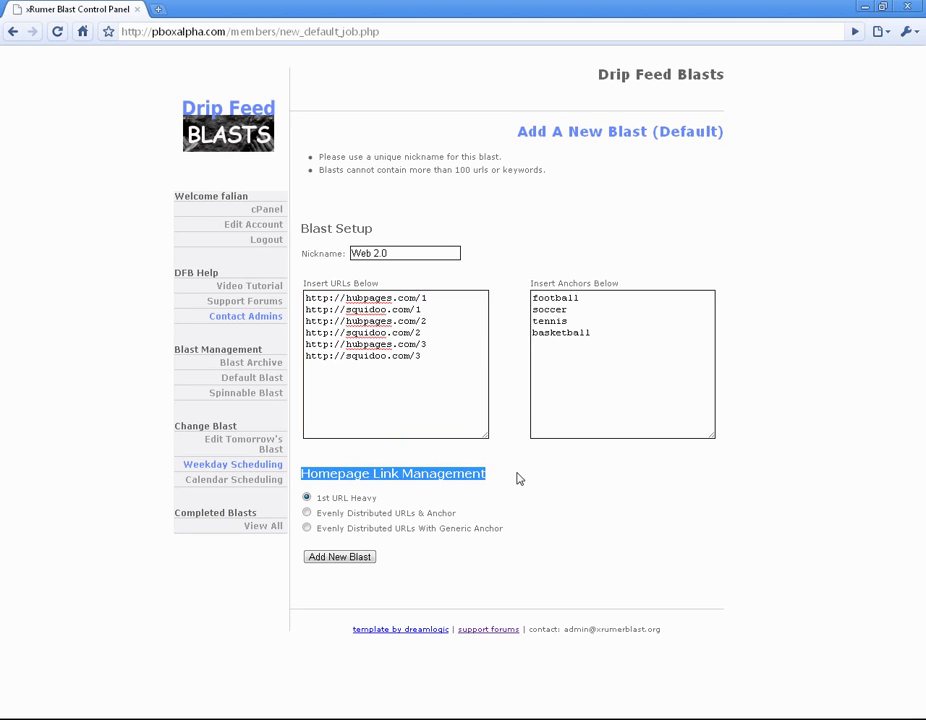
{"action": "left_click", "coordinate": [528, 479]}
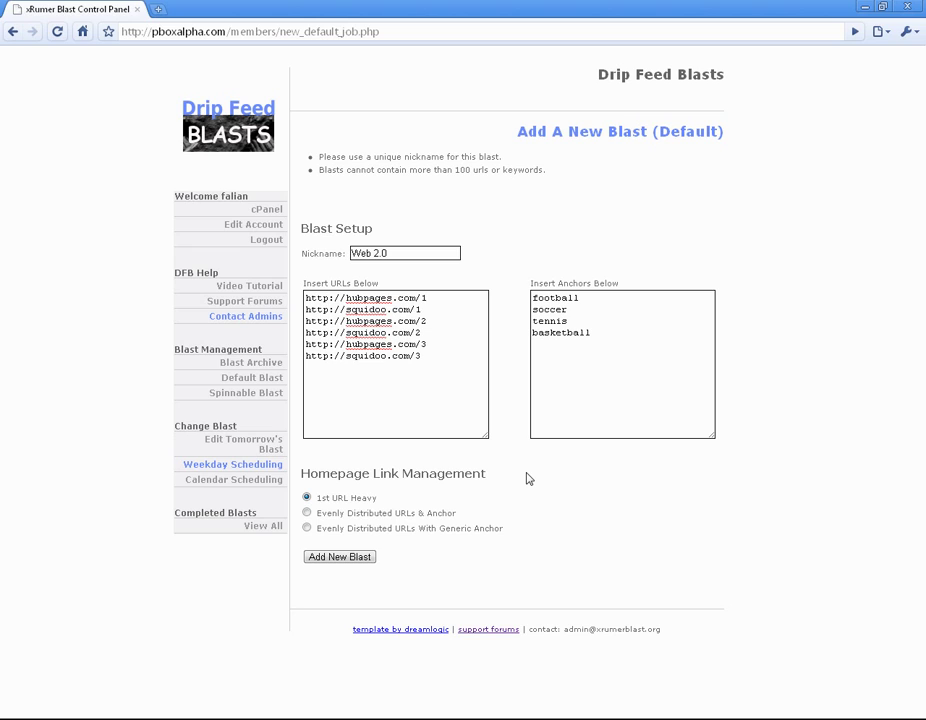
Step: Set homepage link management to Evenly Distributed URLs & Anchor and add the Web 2.0 blast
{"action": "left_click", "coordinate": [307, 513]}
{"action": "left_click_drag", "start_coordinate": [327, 514], "coordinate": [459, 513]}
{"action": "left_click", "coordinate": [473, 513]}
{"action": "left_click", "coordinate": [357, 561]}
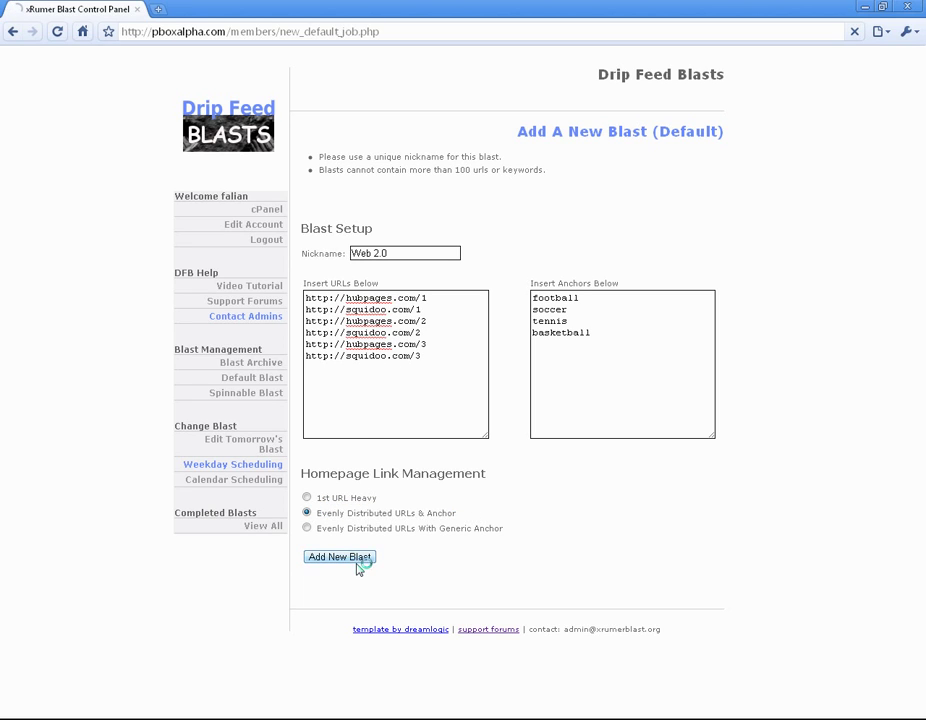
Step: Start another default blast and give it the nickname "Ezine Article"
{"action": "left_click", "coordinate": [250, 377]}
{"action": "left_click", "coordinate": [375, 254]}
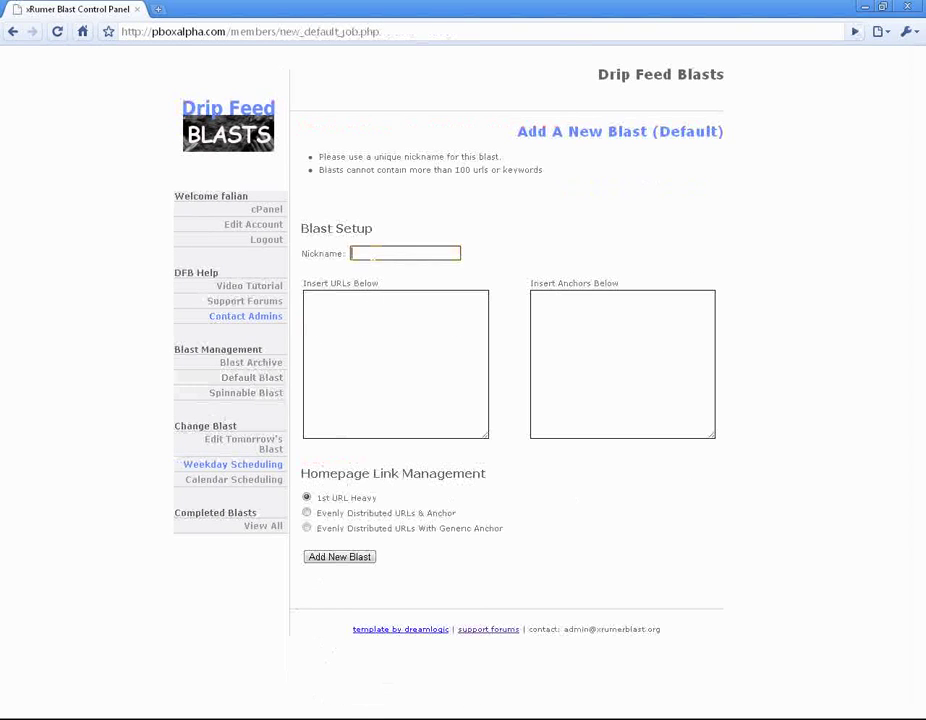
{"action": "type", "text": "Ezine ARti"}
{"action": "key", "text": "BackSpace"}
{"action": "key", "text": "BackSpace"}
{"action": "key", "text": "BackSpace"}
{"action": "type", "text": "rticle"}
{"action": "key", "text": "Tab"}
{"action": "type", "text": "http://e"}
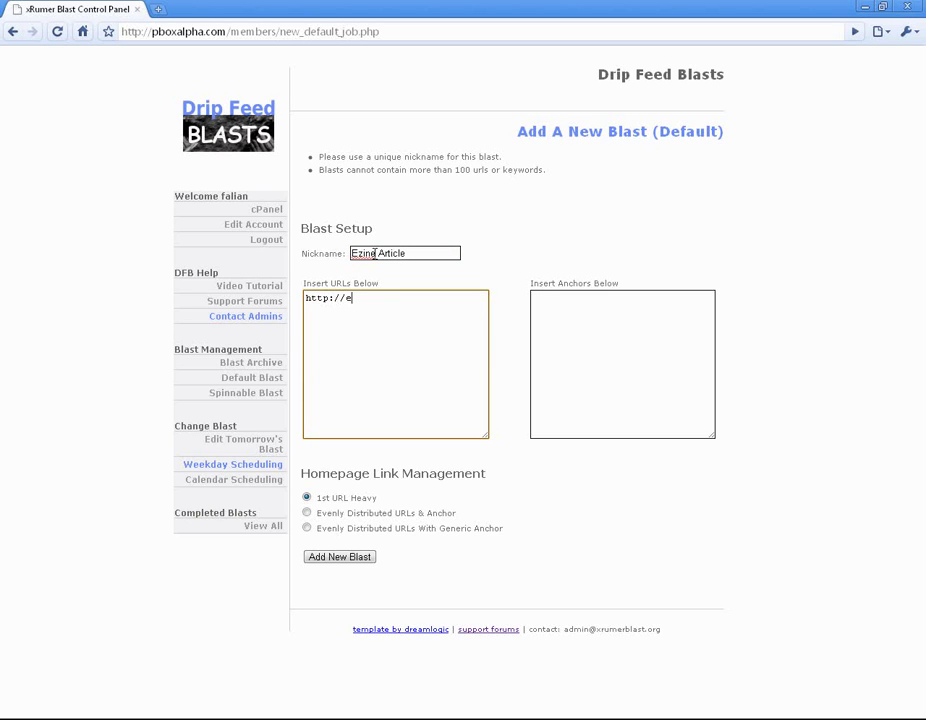
{"action": "type", "text": "zinearticles.com/1"}
{"action": "key", "text": "Return"}
{"action": "type", "text": "http://go"}
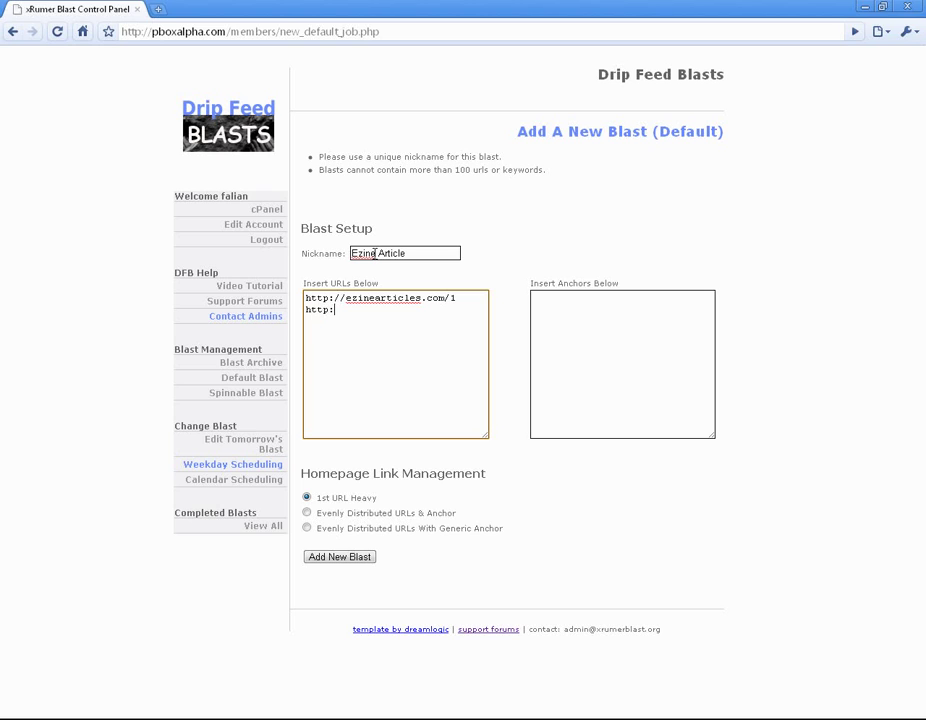
{"action": "type", "text": "articles.com/1"}
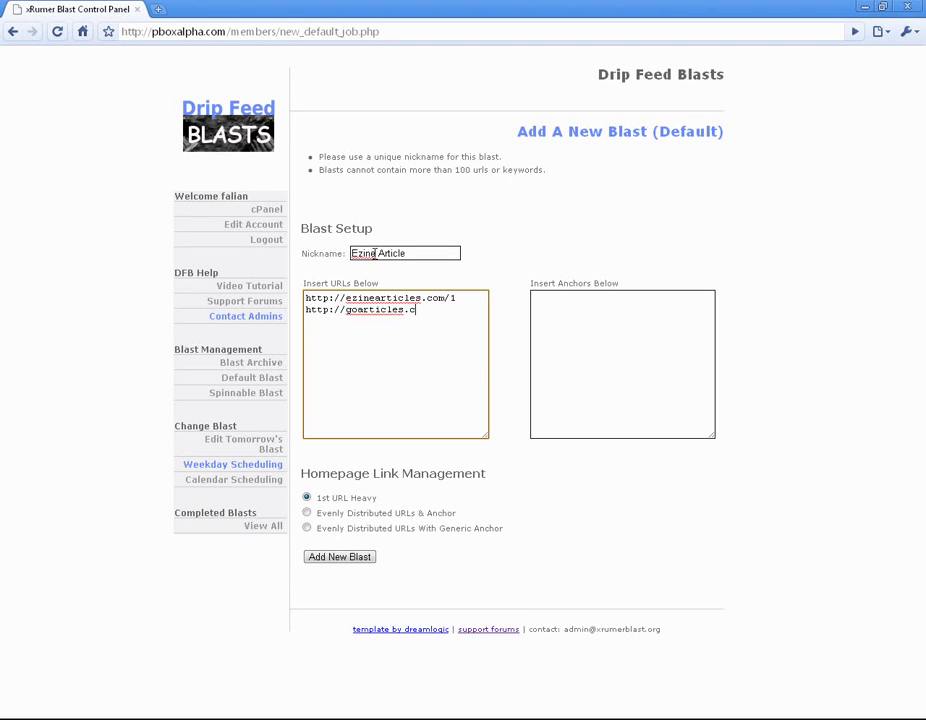
Step: Duplicate the ezinearticles and goarticles URL pair twice below the original lines
{"action": "key", "text": "ctrl+a"}
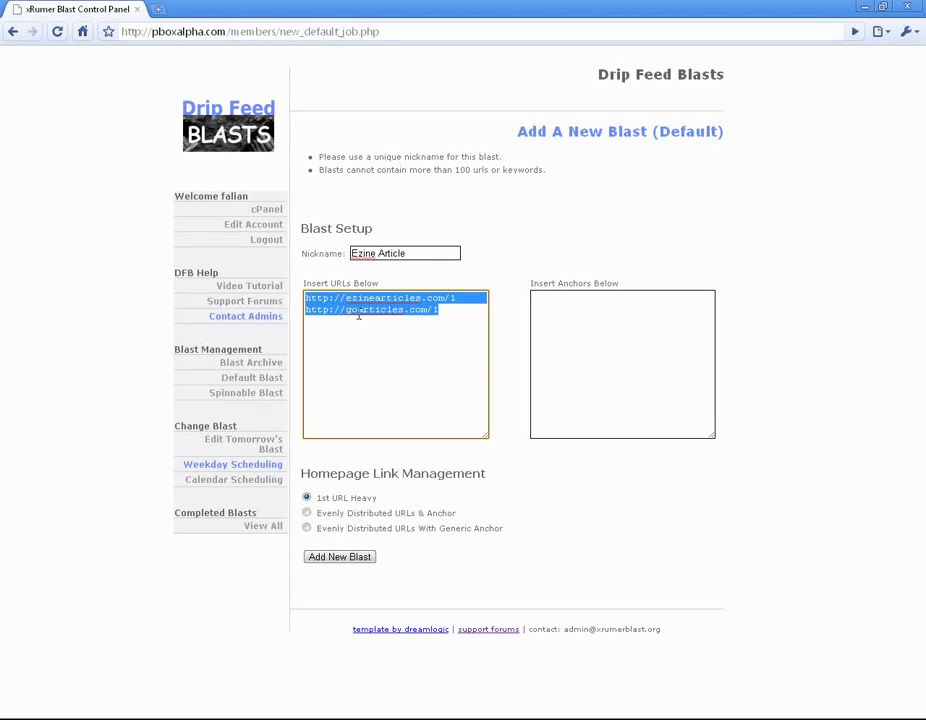
{"action": "right_click", "coordinate": [359, 314]}
{"action": "left_click", "coordinate": [398, 379]}
{"action": "left_click", "coordinate": [463, 304]}
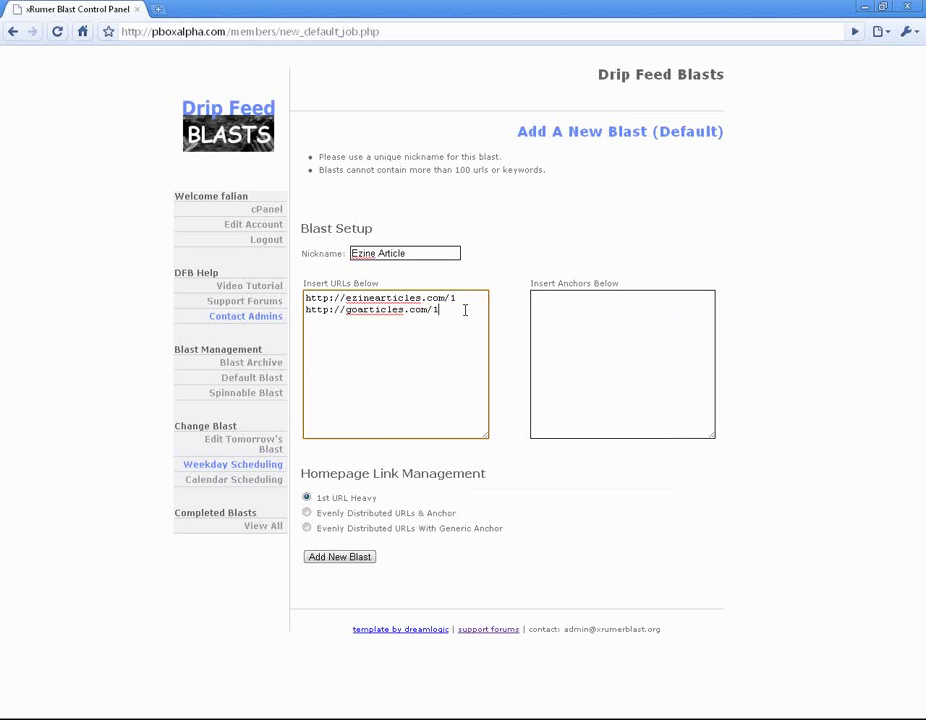
{"action": "key", "text": "ctrl+v"}
{"action": "key", "text": "ctrl+v"}
Step: Put each duplicated article URL on its own line, ending the second pair in 2 and the third pair in 3
{"action": "mouse_move", "coordinate": [457, 321]}
{"action": "left_mouse_down"}
{"action": "mouse_move", "coordinate": [441, 333]}
{"action": "mouse_move", "coordinate": [470, 321]}
{"action": "left_mouse_up"}
{"action": "key", "text": "Delete"}
{"action": "key", "text": "BackSpace"}
{"action": "type", "text": "2"}
{"action": "key", "text": "Return"}
{"action": "key", "text": "End"}
{"action": "key", "text": "shift+Left"}
{"action": "type", "text": "2"}
{"action": "key", "text": "Down"}
{"action": "key", "text": "End"}
{"action": "key", "text": "shift+Left"}
{"action": "type", "text": "3"}
{"action": "key", "text": "Down"}
{"action": "key", "text": "End"}
{"action": "key", "text": "shift+Left"}
{"action": "type", "text": "3"}
Step: Enter the anchors pizza, hotdogs, burgers and fries, and set homepage link management to Evenly Distributed URLs & Anchor
{"action": "left_click", "coordinate": [589, 310]}
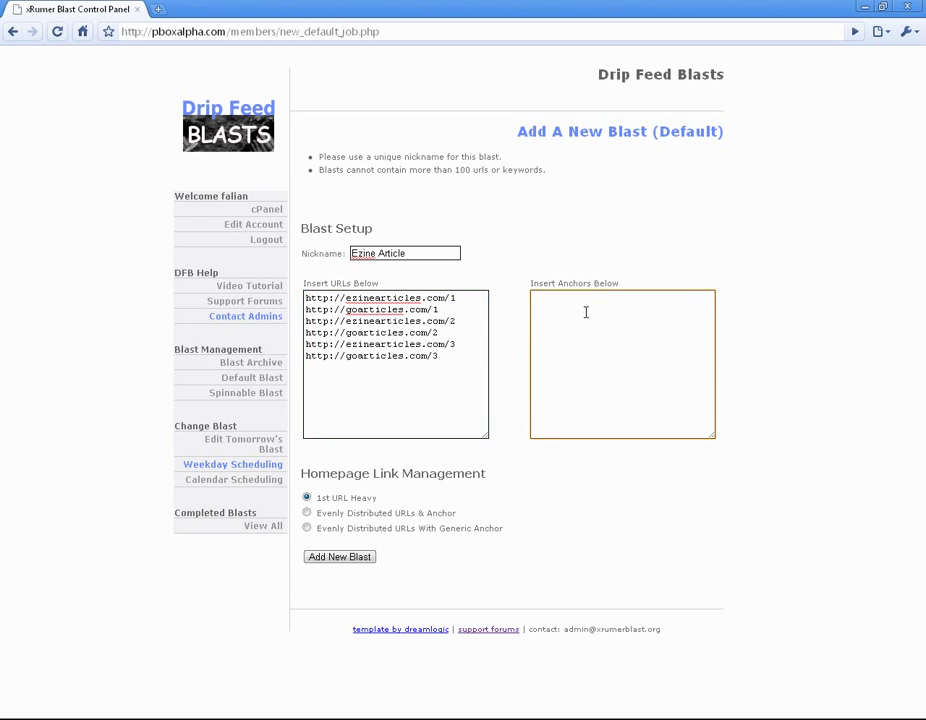
{"action": "type", "text": "pizza"}
{"action": "key", "text": "Return"}
{"action": "type", "text": "hotdogs"}
{"action": "key", "text": "Return"}
{"action": "type", "text": "burgers"}
{"action": "key", "text": "Return"}
{"action": "type", "text": "fries"}
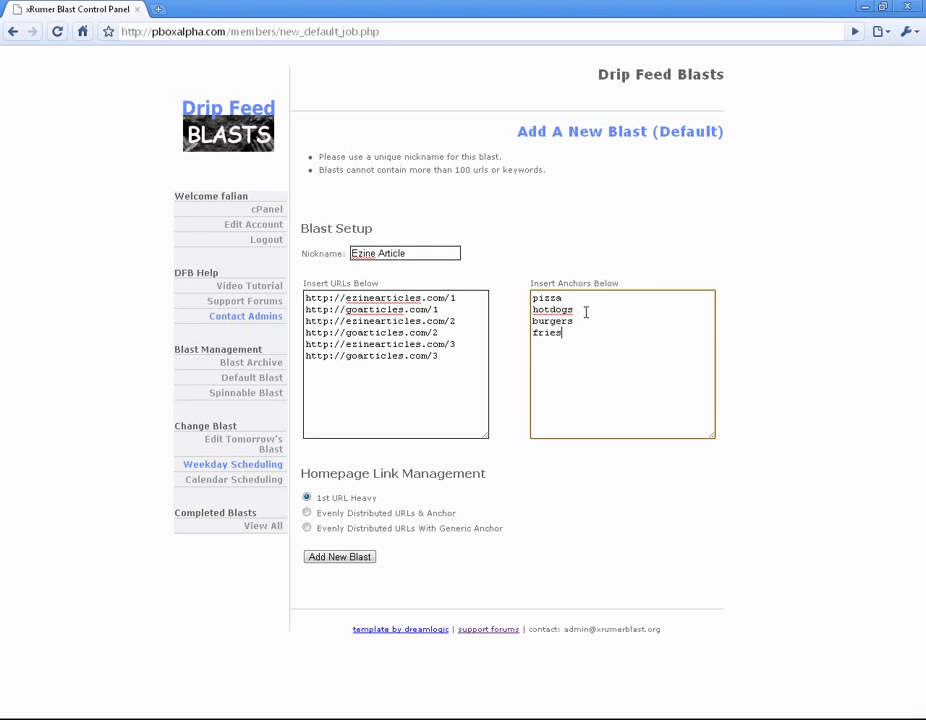
{"action": "left_click", "coordinate": [307, 513]}
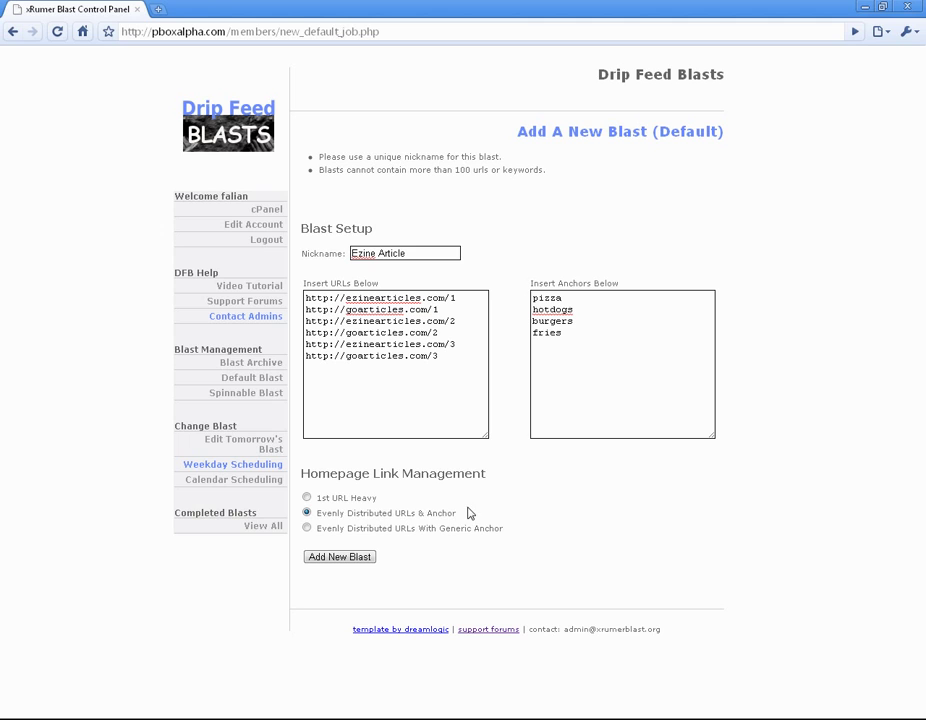
Step: Add the Ezine Article blast and open the archive of saved blasts
{"action": "left_click", "coordinate": [360, 557]}
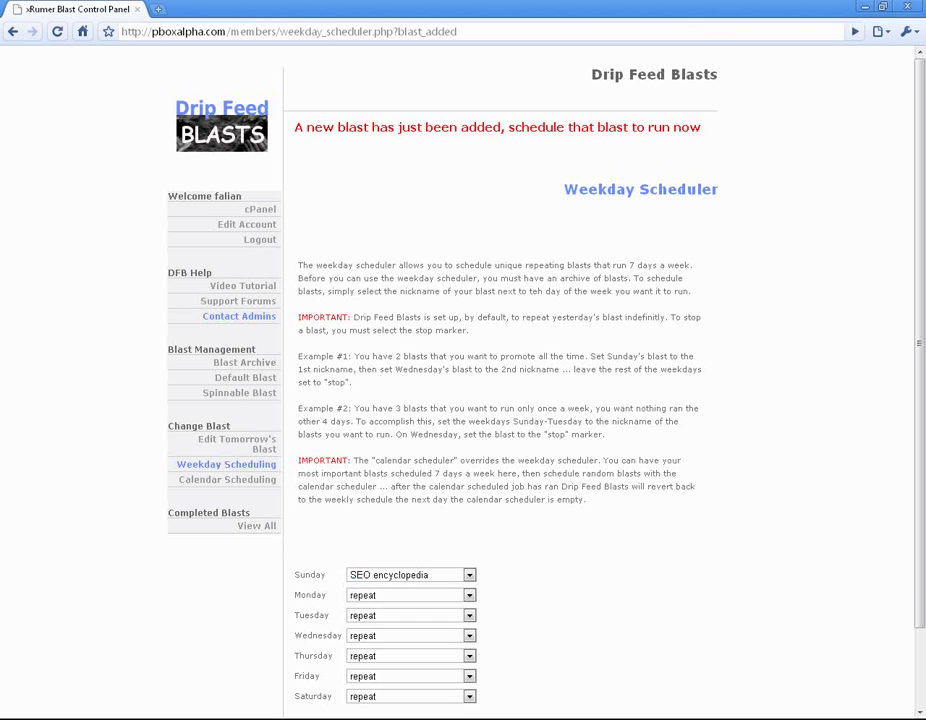
{"action": "key", "text": "super"}
{"action": "left_click", "coordinate": [48, 380]}
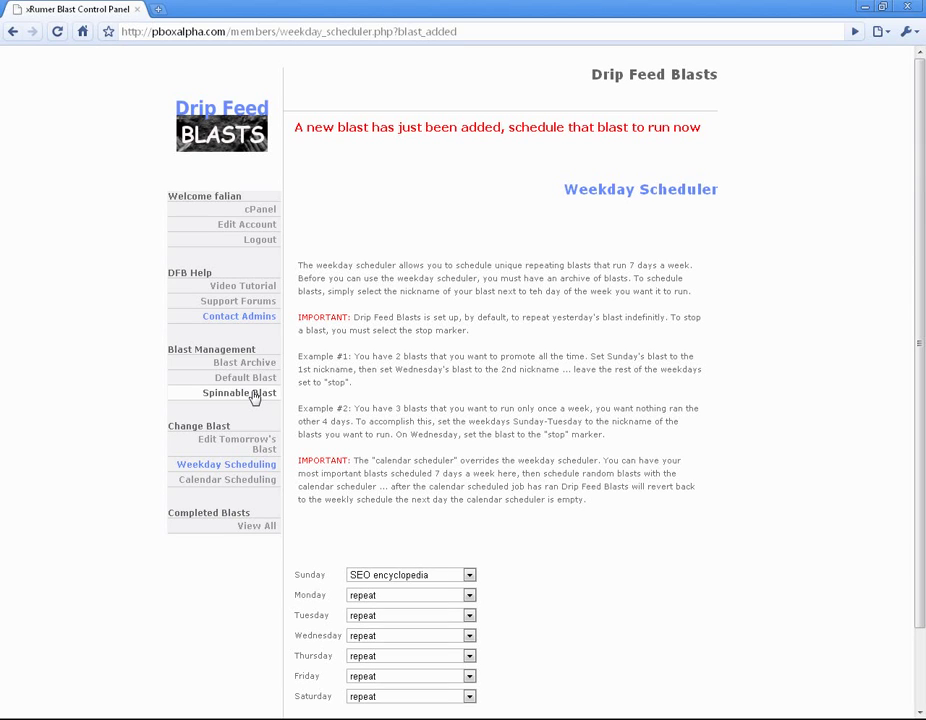
{"action": "left_click", "coordinate": [245, 364]}
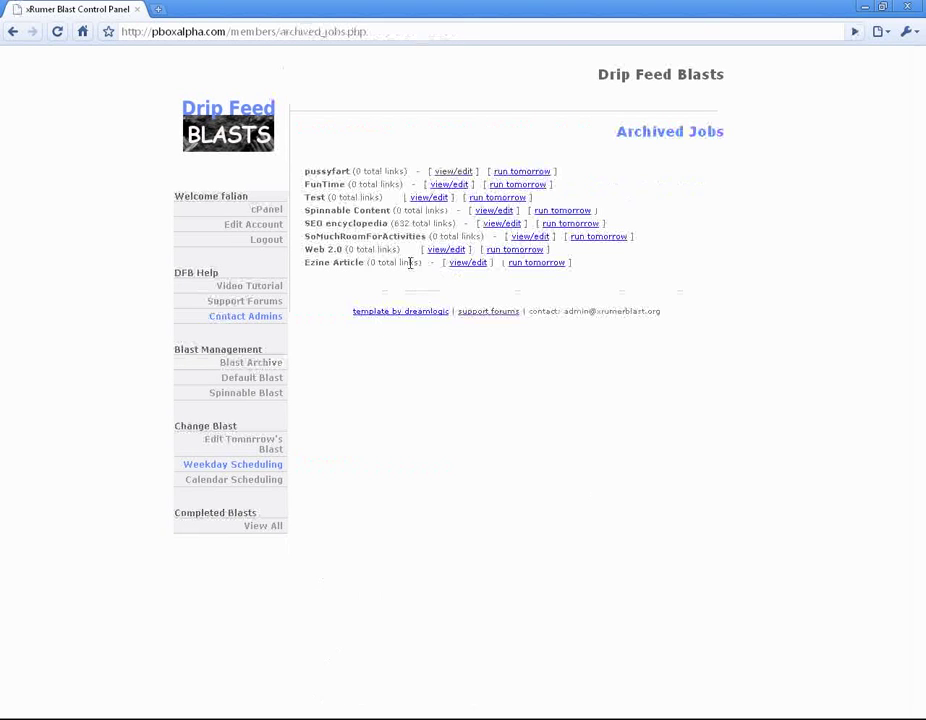
Step: Open the archived Web 2.0 blast and copy its full spinnable content into a blank Notepad document
{"action": "left_click_drag", "start_coordinate": [312, 250], "coordinate": [349, 251]}
{"action": "left_click", "coordinate": [350, 255]}
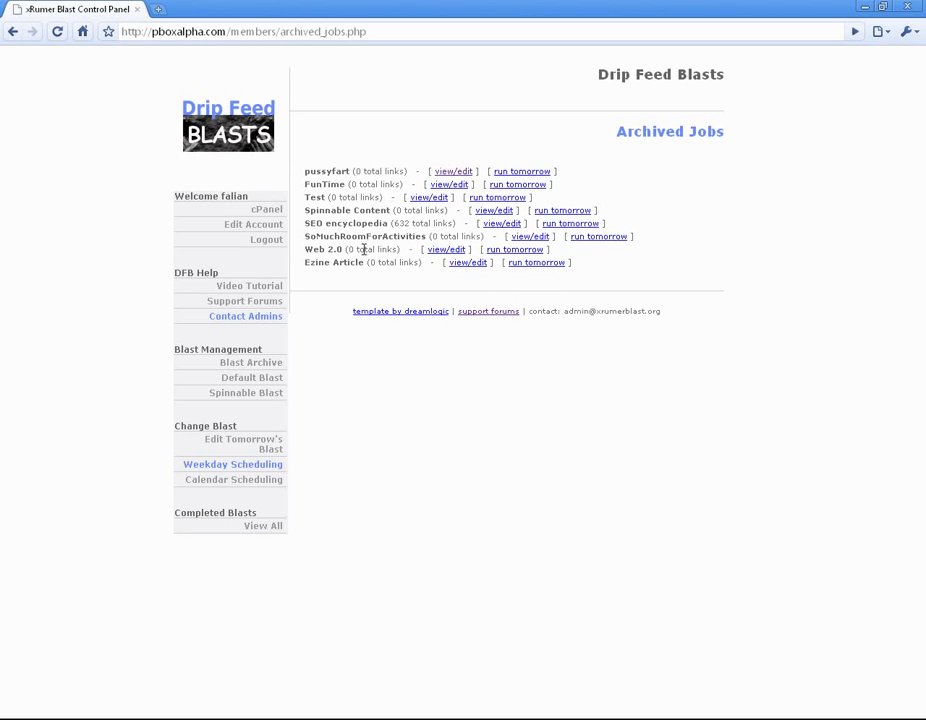
{"action": "left_click", "coordinate": [447, 249]}
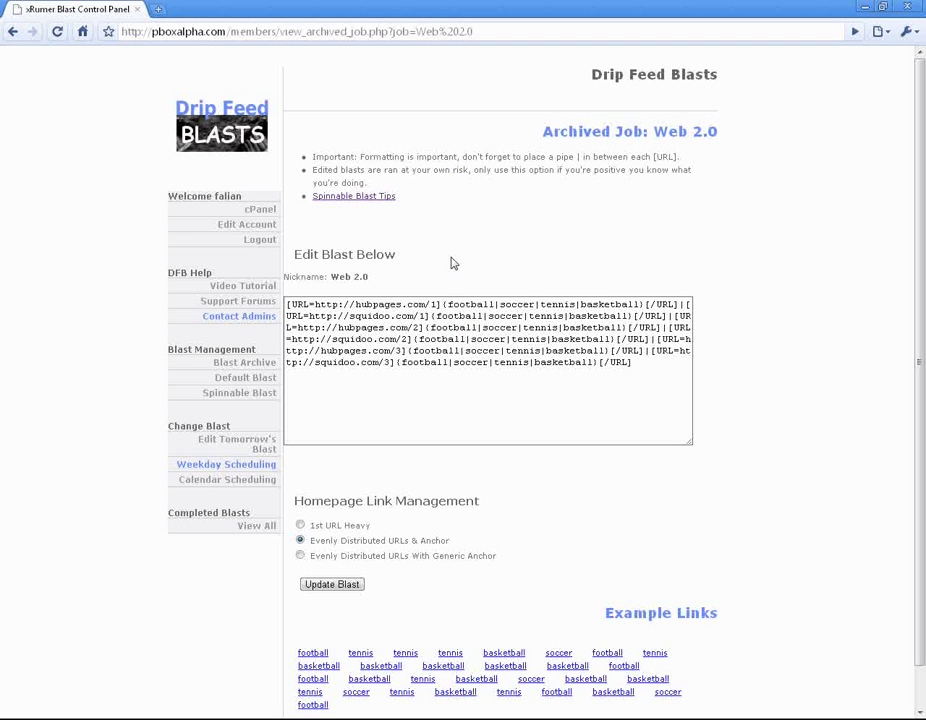
{"action": "left_click_drag", "start_coordinate": [659, 374], "coordinate": [287, 304]}
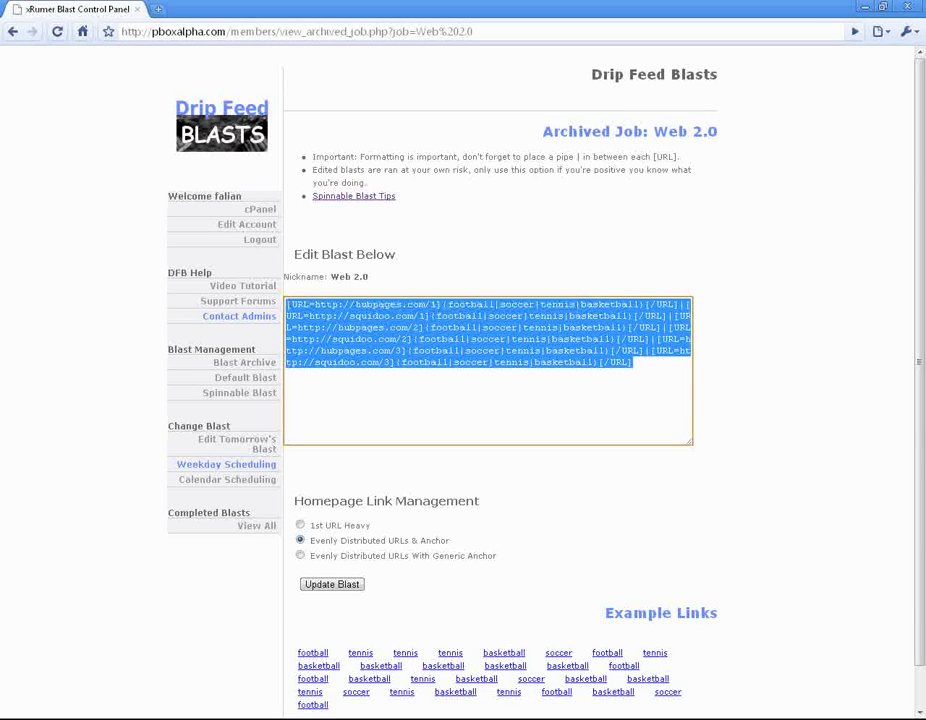
{"action": "right_click", "coordinate": [415, 324]}
{"action": "left_click", "coordinate": [470, 386]}
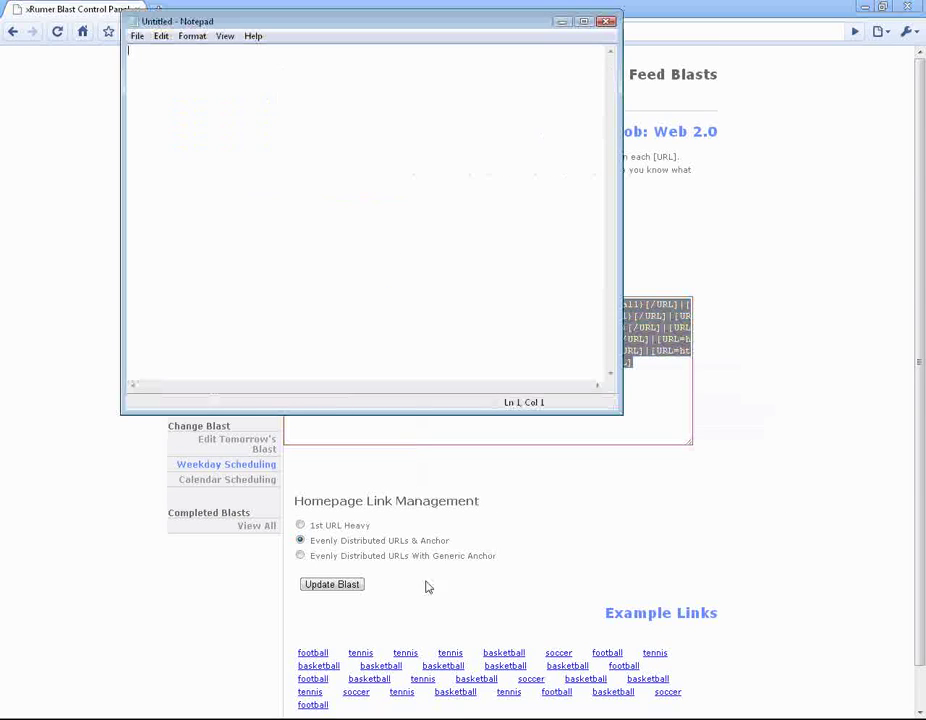
{"action": "key", "text": "ctrl+v"}
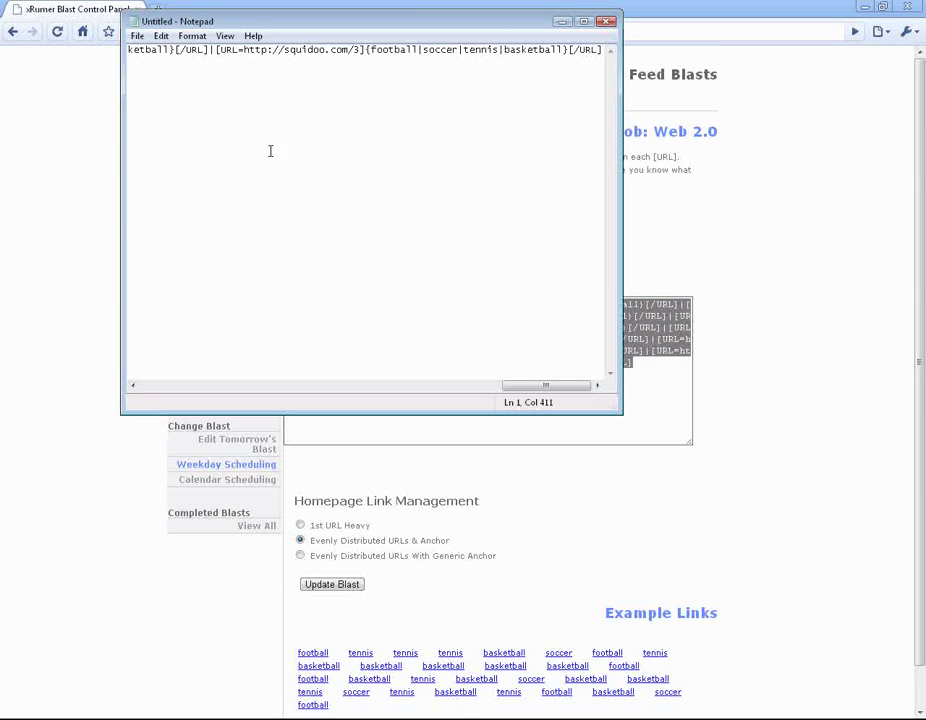
{"action": "left_click_drag", "start_coordinate": [428, 383], "coordinate": [182, 384]}
Step: Return to the blast archive, open the Ezine Article blast and copy its full spinnable content
{"action": "left_click", "coordinate": [54, 368]}
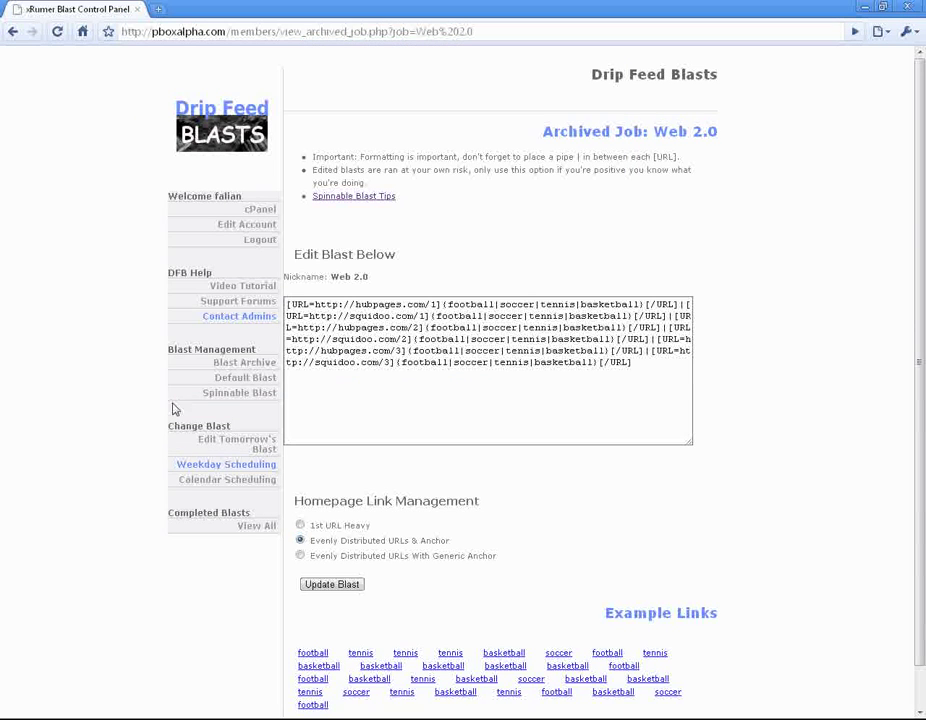
{"action": "left_click", "coordinate": [258, 362]}
{"action": "left_click", "coordinate": [460, 264]}
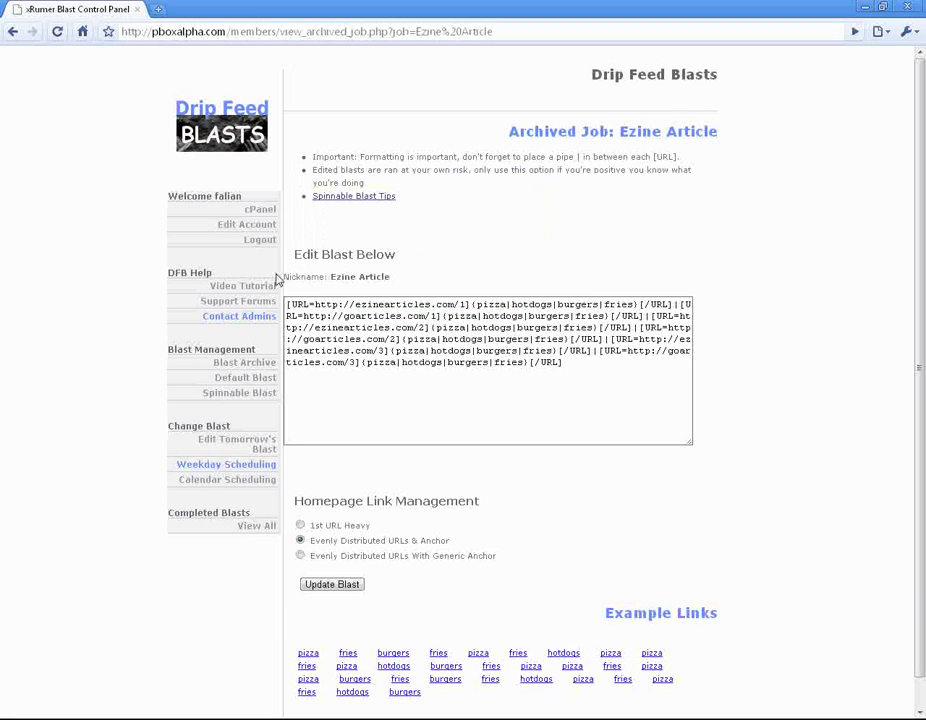
{"action": "left_click", "coordinate": [641, 368]}
{"action": "key", "text": "ctrl+a"}
{"action": "right_click", "coordinate": [312, 298]}
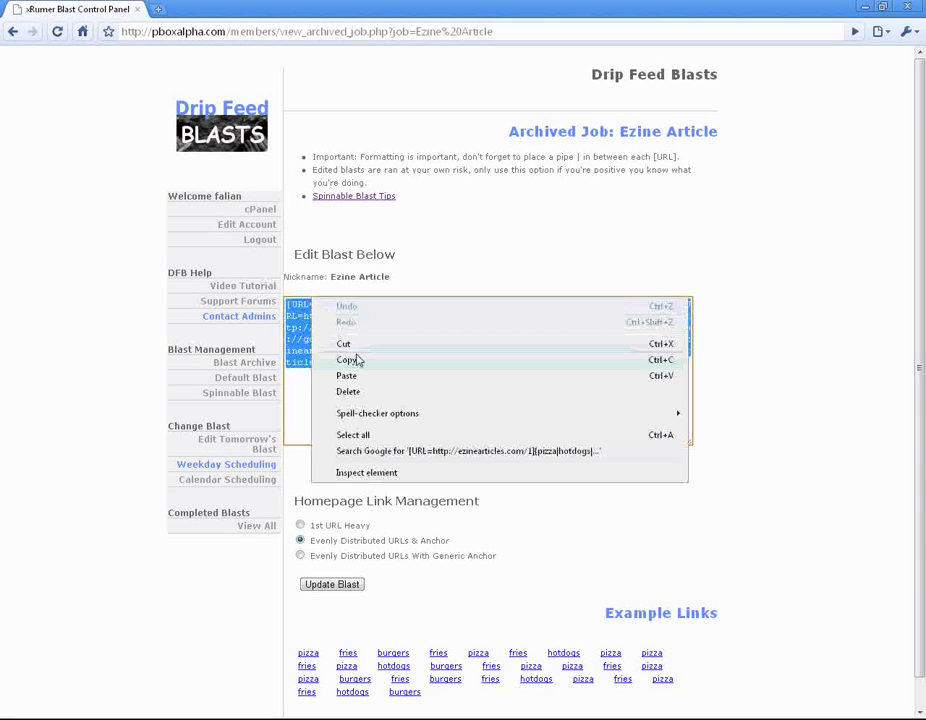
{"action": "left_click", "coordinate": [356, 360]}
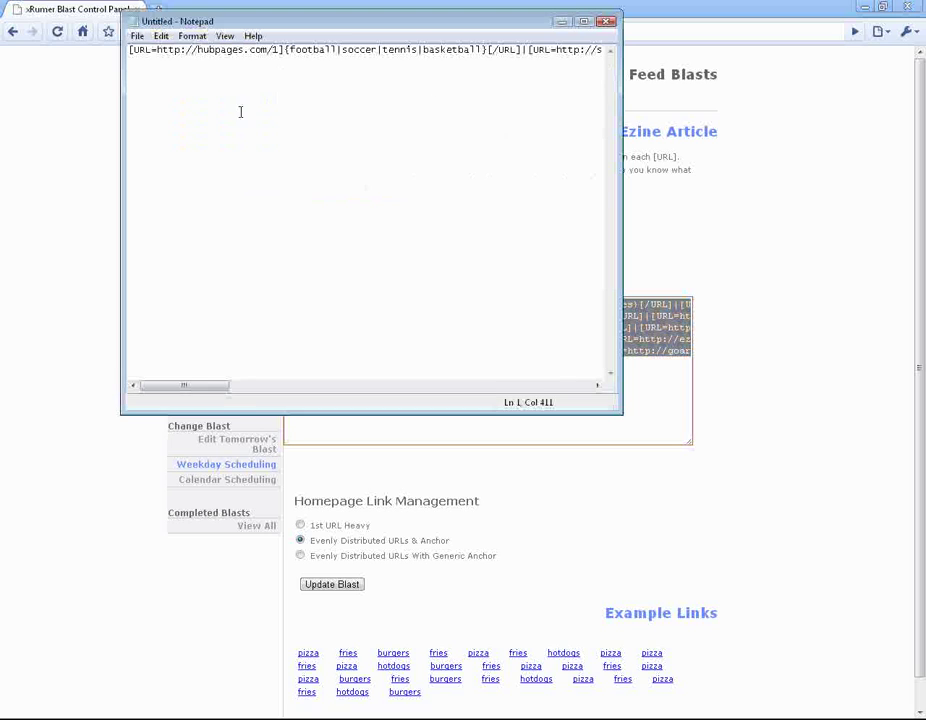
Step: Paste the Ezine Article content in Notepad two lines below the Web 2.0 content
{"action": "left_click_drag", "start_coordinate": [227, 389], "coordinate": [606, 362]}
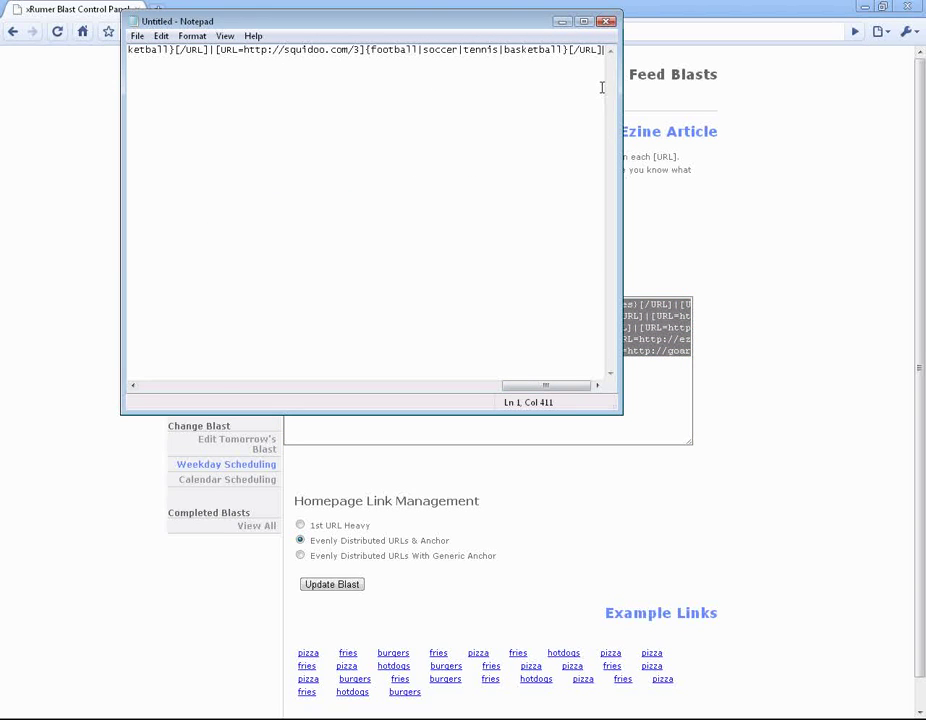
{"action": "key", "text": "Return"}
{"action": "key", "text": "Return"}
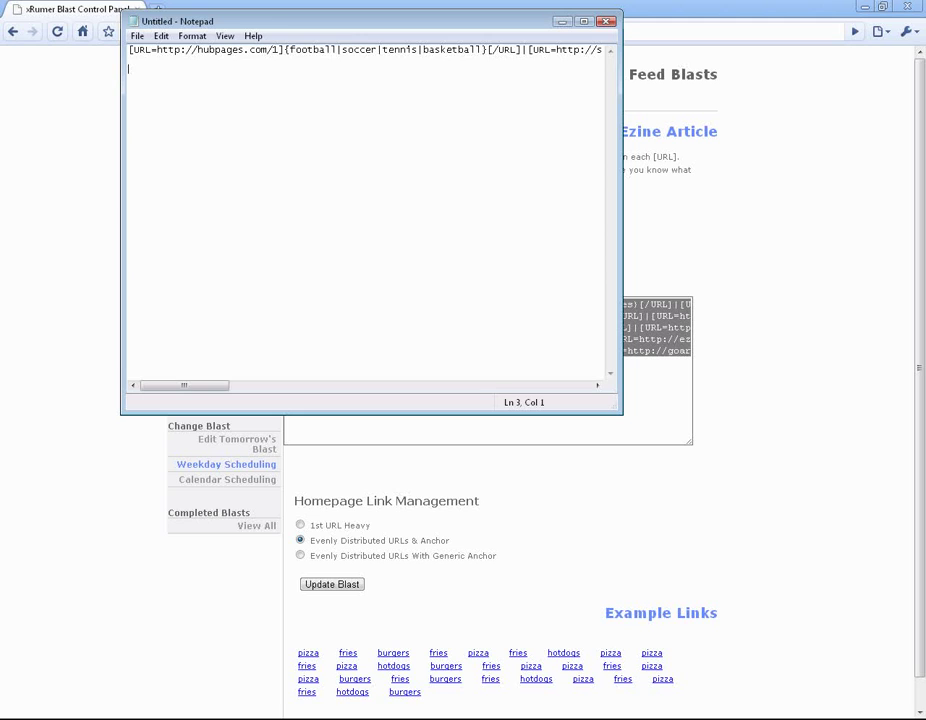
{"action": "key", "text": "ctrl+v"}
{"action": "left_click_drag", "start_coordinate": [548, 386], "coordinate": [134, 352]}
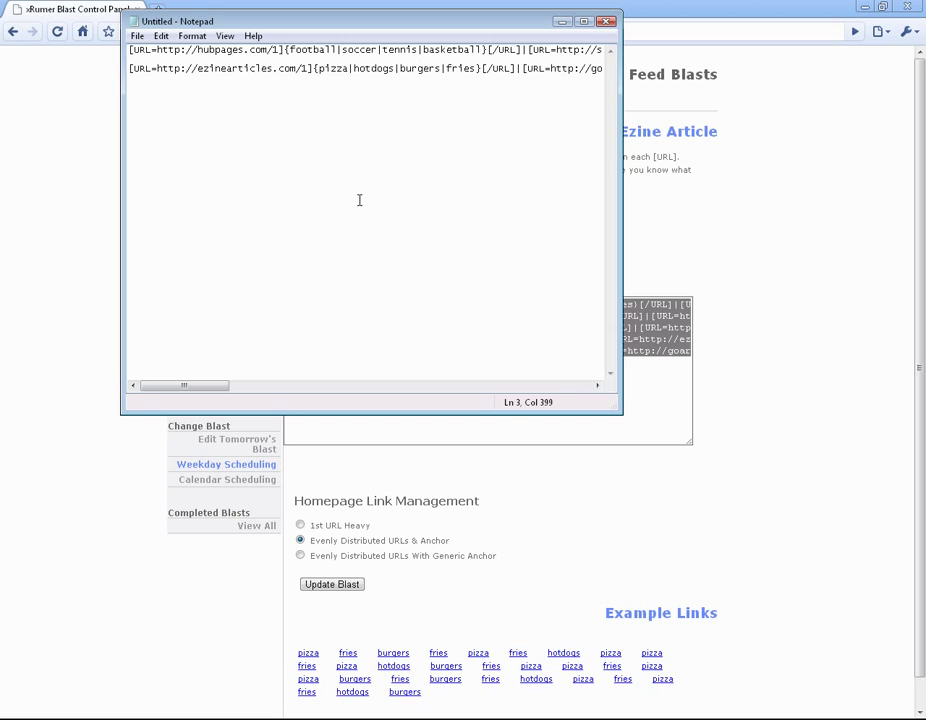
Step: Remove the blank line between the two blast strings in Notepad and copy the entire text
{"action": "left_click_drag", "start_coordinate": [234, 68], "coordinate": [190, 68]}
{"action": "left_click", "coordinate": [133, 88]}
{"action": "key", "text": "BackSpace"}
{"action": "key", "text": "ctrl+a"}
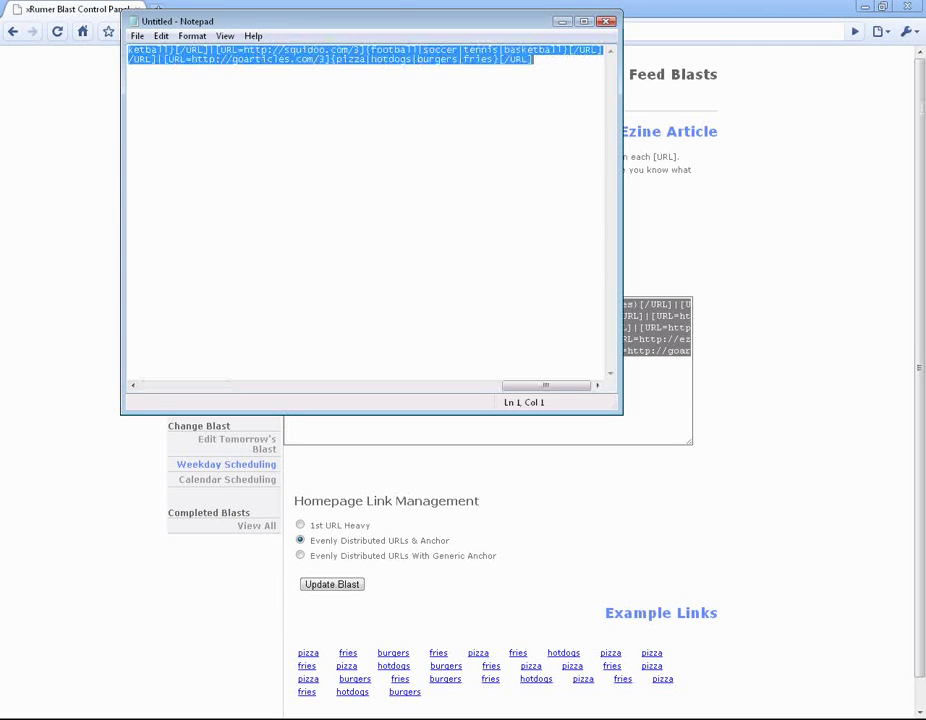
{"action": "right_click", "coordinate": [377, 55]}
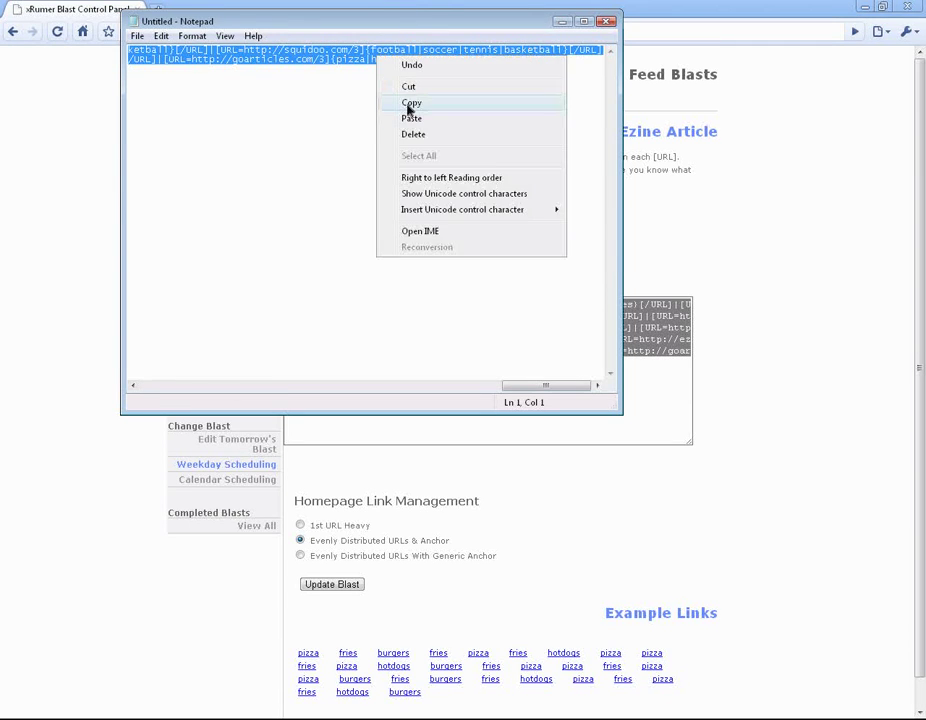
{"action": "left_click", "coordinate": [409, 103]}
Step: Start a new spinnable blast in the members area and paste the combined text as its spinnable content
{"action": "left_click", "coordinate": [242, 437]}
{"action": "left_click", "coordinate": [245, 392]}
{"action": "left_click", "coordinate": [349, 350]}
{"action": "key", "text": "ctrl+v"}
Step: Nickname the spinnable blast "Web 2.0 and Ezine Articles"
{"action": "left_click", "coordinate": [383, 290]}
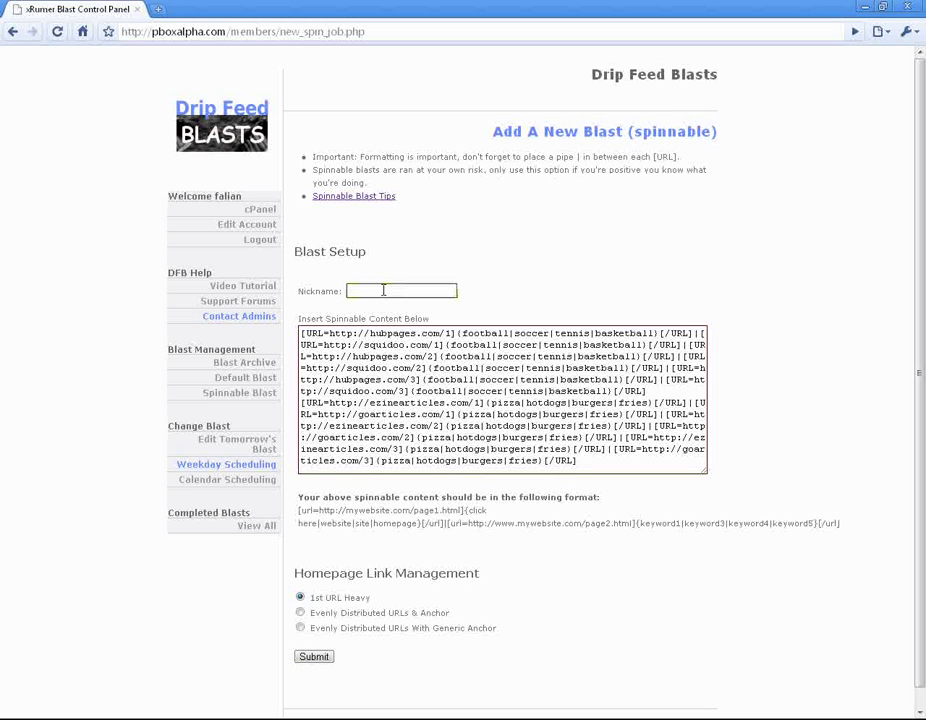
{"action": "type", "text": "Web 2.0"}
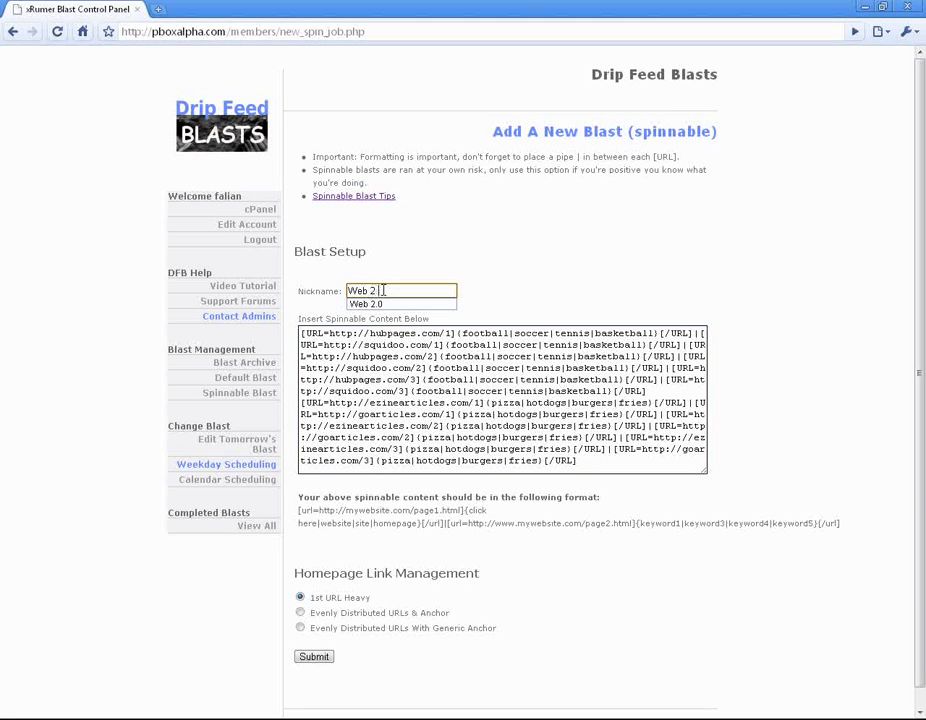
{"action": "type", "text": " and Ezine Ar"}
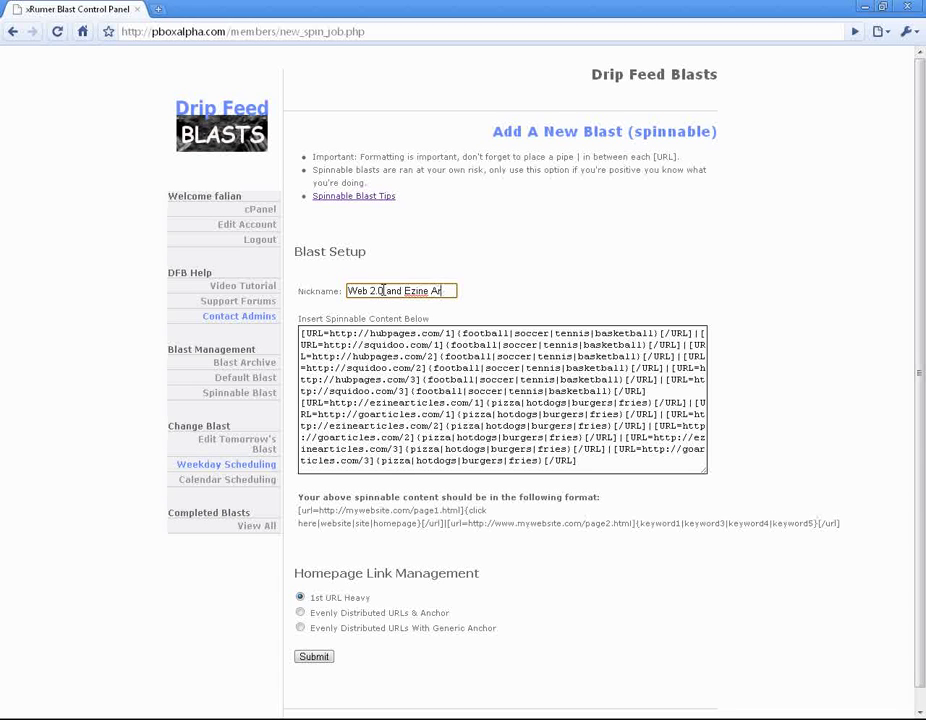
{"action": "type", "text": "ticles"}
Step: Following the format example, join the squidoo.com/3 and ezinearticles.com/1 entries with a pipe in place of the line break
{"action": "scroll", "coordinate": [382, 455], "scroll_direction": "down", "scroll_amount": 1}
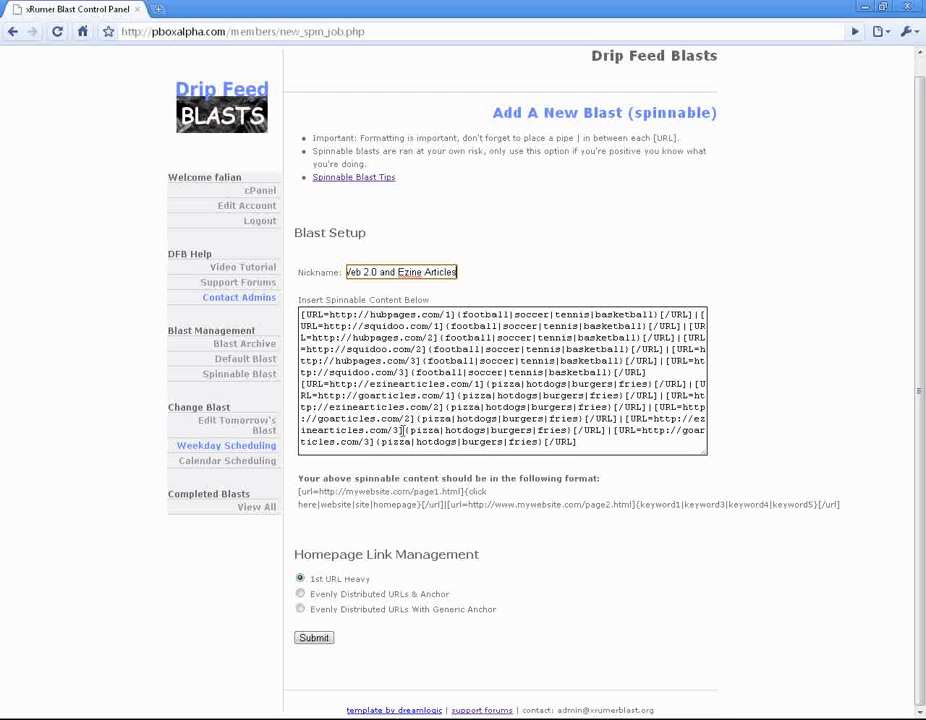
{"action": "left_click_drag", "start_coordinate": [298, 478], "coordinate": [600, 479]}
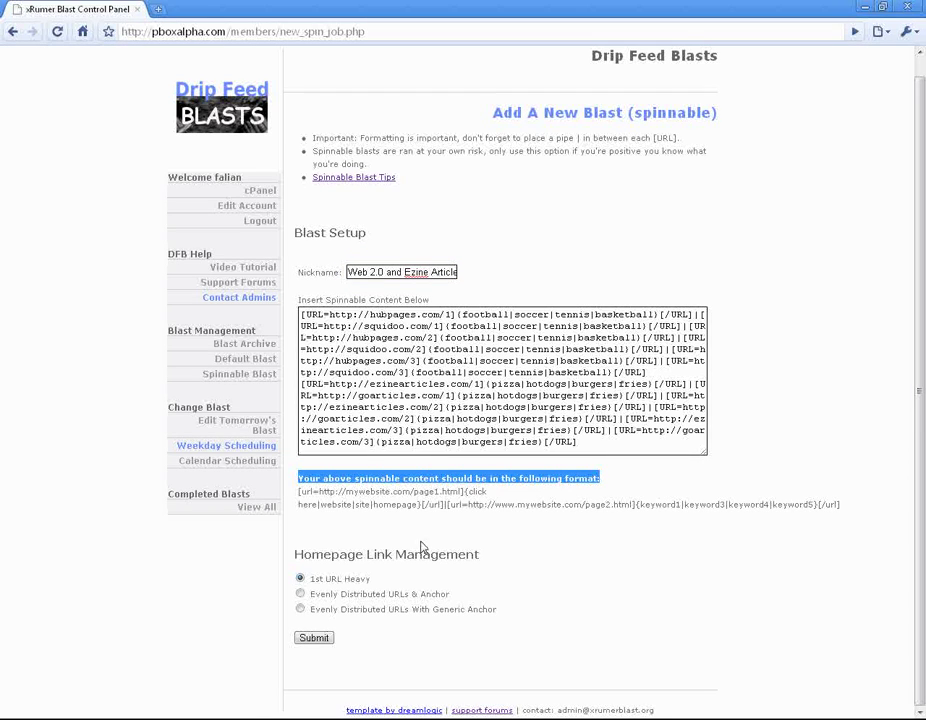
{"action": "left_click_drag", "start_coordinate": [298, 492], "coordinate": [446, 505]}
{"action": "left_click", "coordinate": [472, 492]}
{"action": "left_click", "coordinate": [446, 505]}
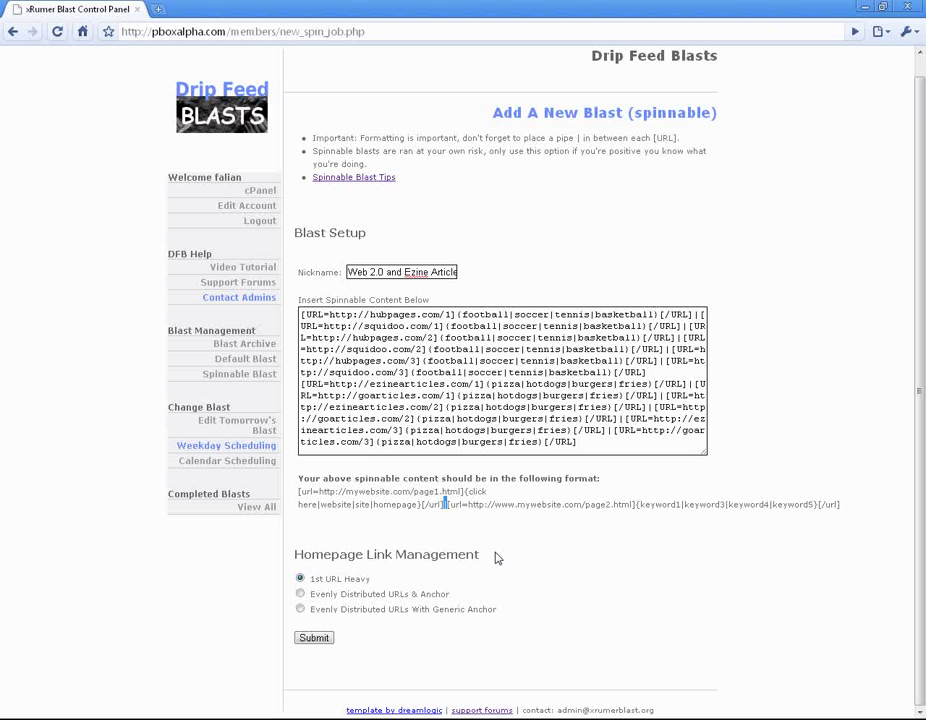
{"action": "left_click", "coordinate": [299, 384]}
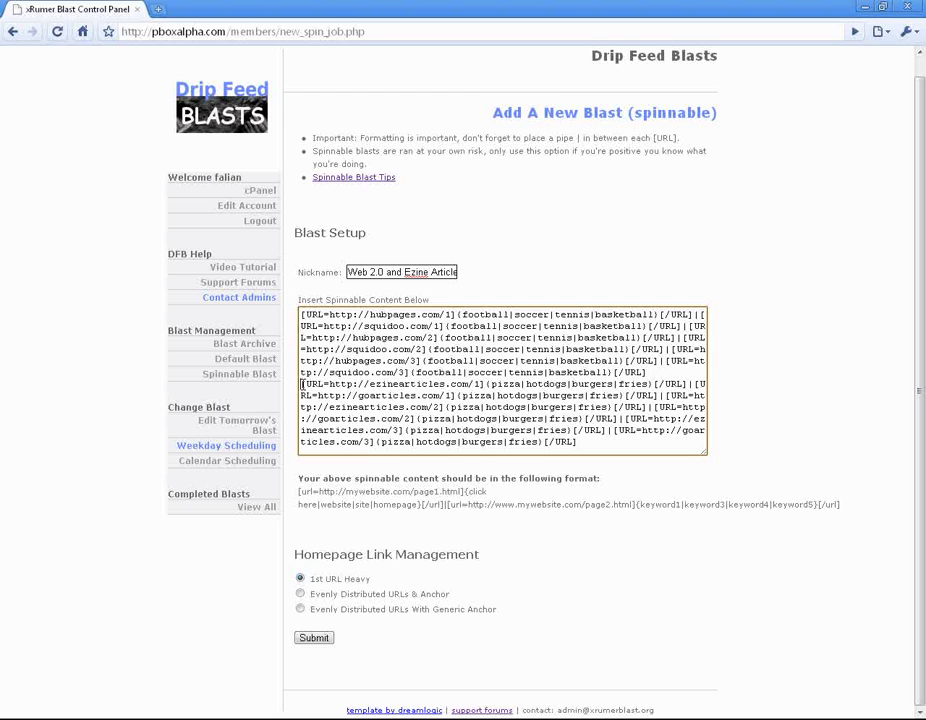
{"action": "left_click", "coordinate": [656, 378]}
{"action": "key", "text": "Delete"}
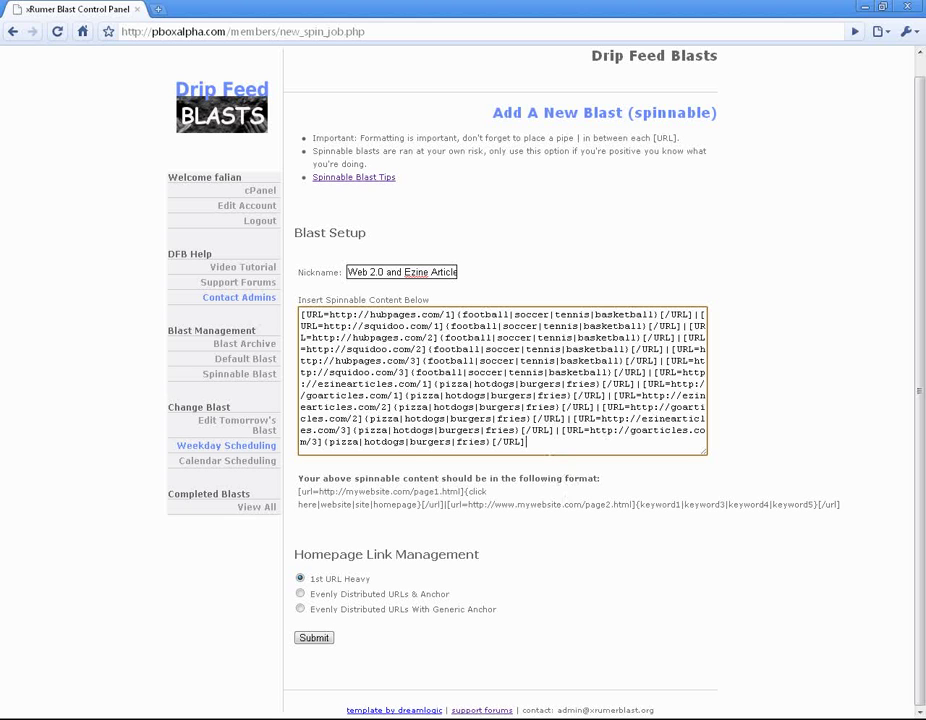
Step: Examine the combined spinnable content, comparing the first URL entry with the remaining ones for the 1st URL Heavy option
{"action": "left_click", "coordinate": [370, 349], "text": "shift"}
{"action": "left_click_drag", "start_coordinate": [370, 349], "coordinate": [311, 299]}
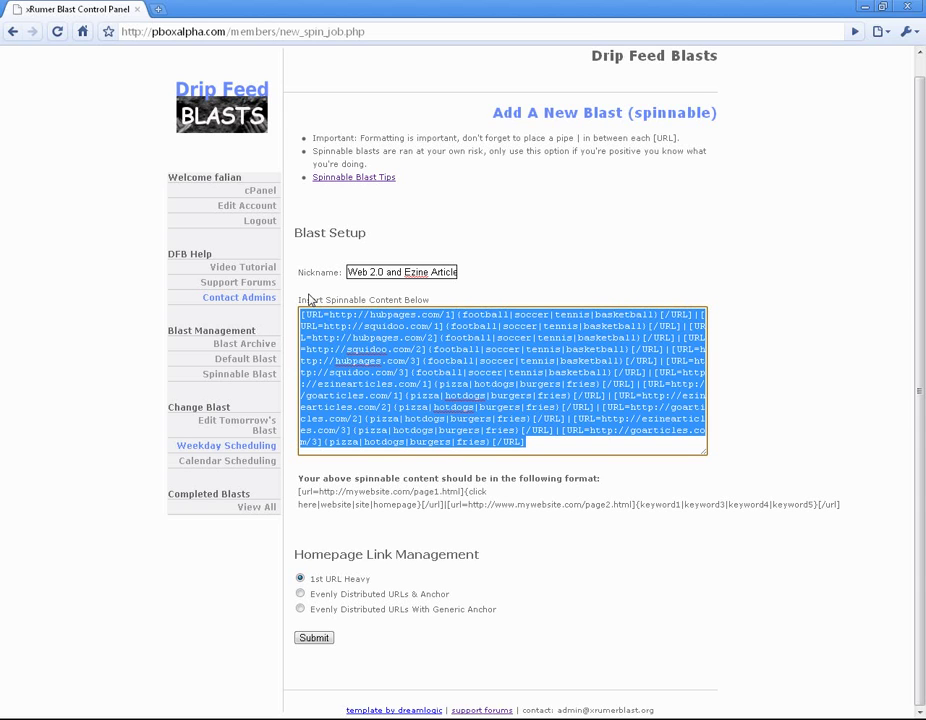
{"action": "left_click", "coordinate": [460, 542]}
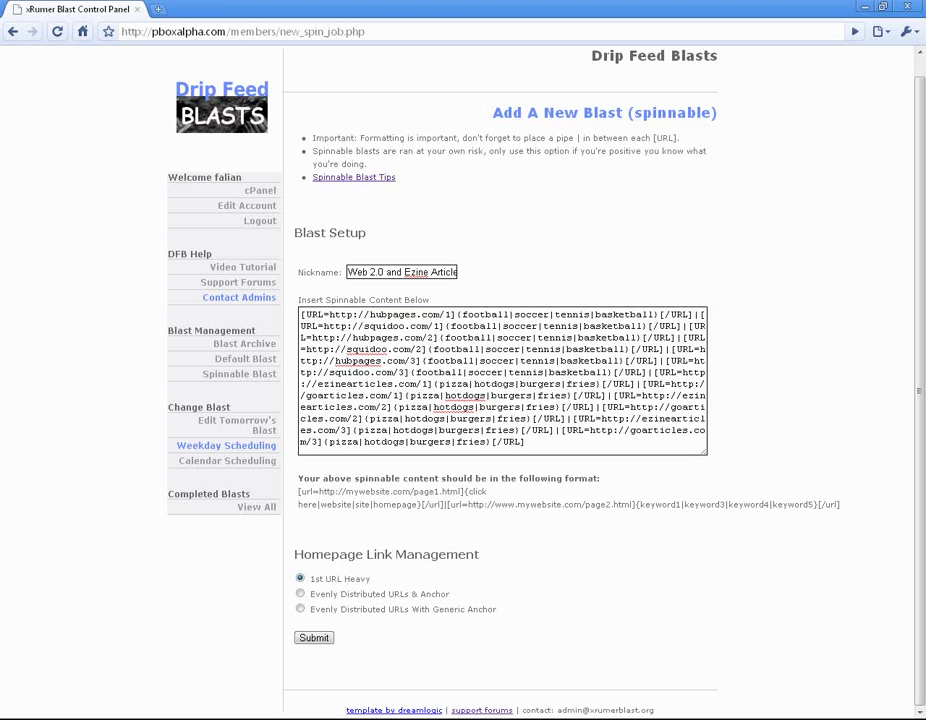
{"action": "left_click_drag", "start_coordinate": [370, 579], "coordinate": [288, 578]}
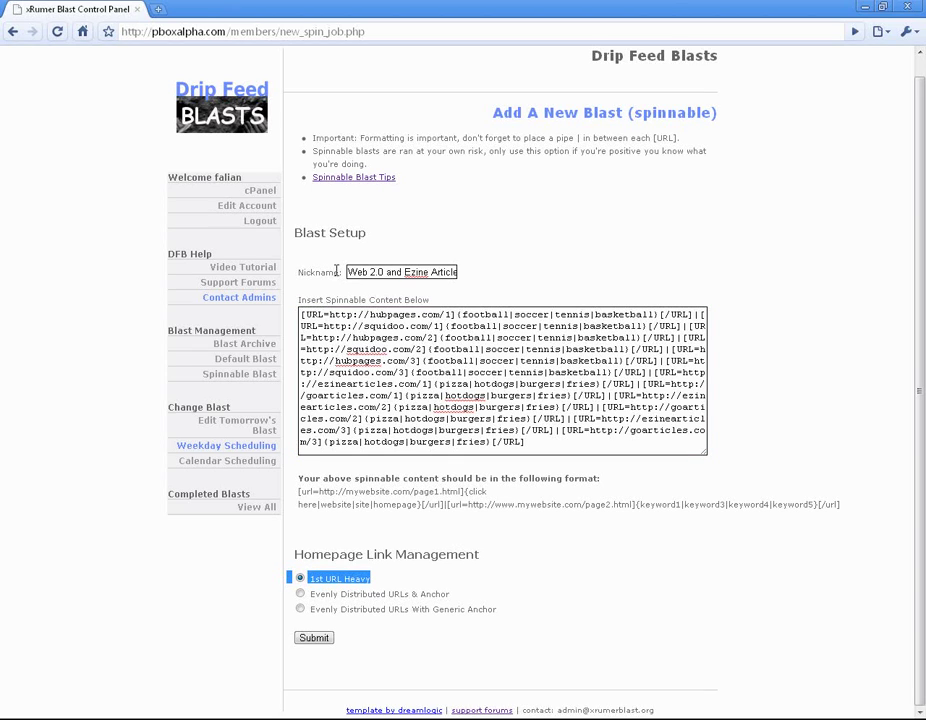
{"action": "left_click_drag", "start_coordinate": [301, 314], "coordinate": [697, 322]}
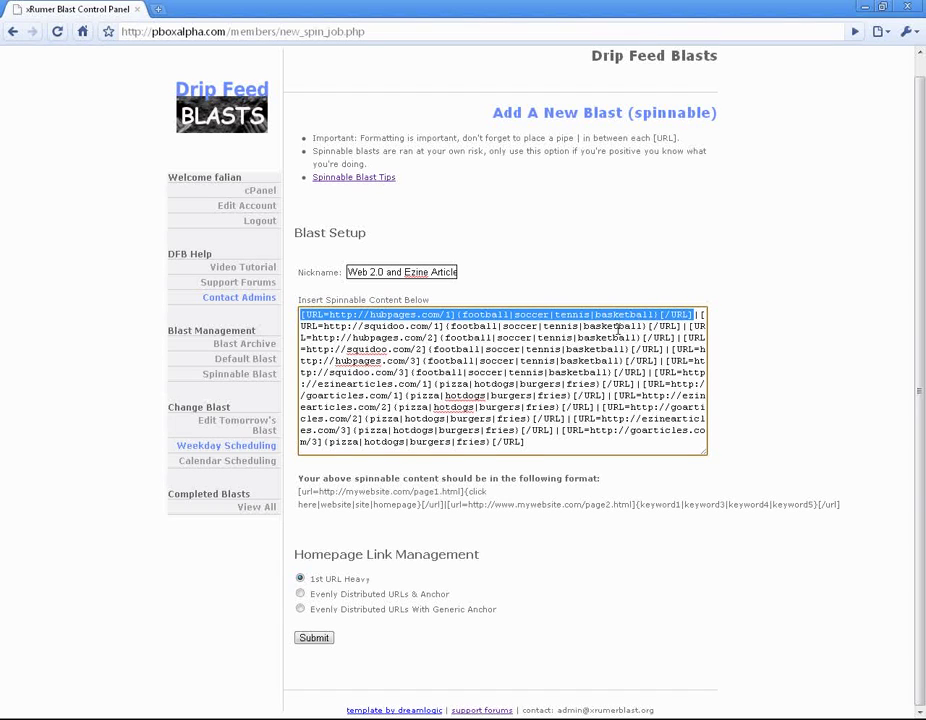
{"action": "left_click_drag", "start_coordinate": [560, 440], "coordinate": [304, 327]}
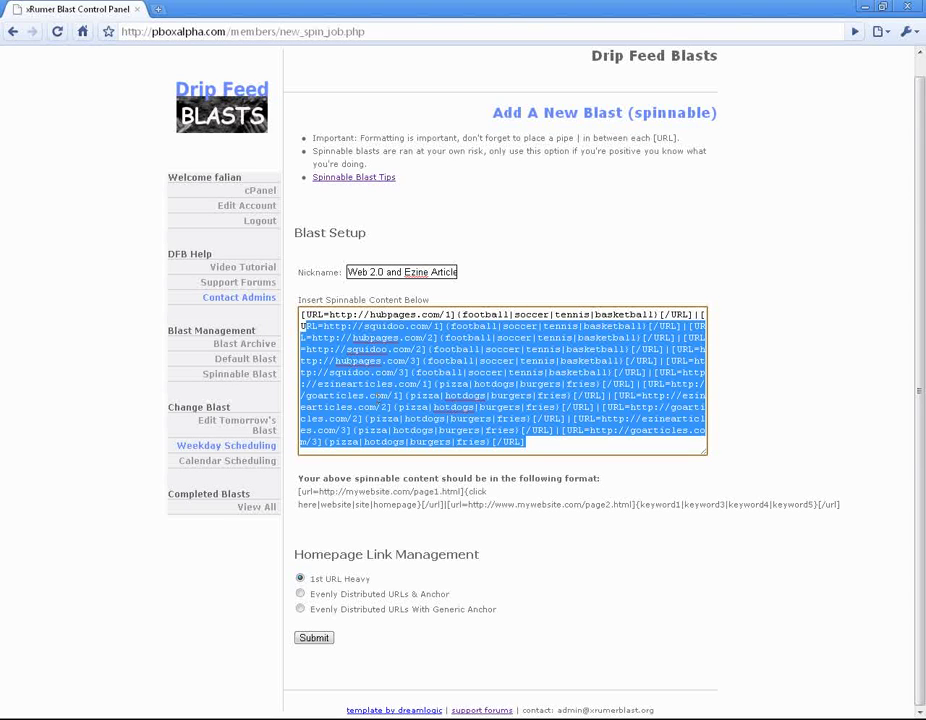
{"action": "left_click", "coordinate": [672, 349]}
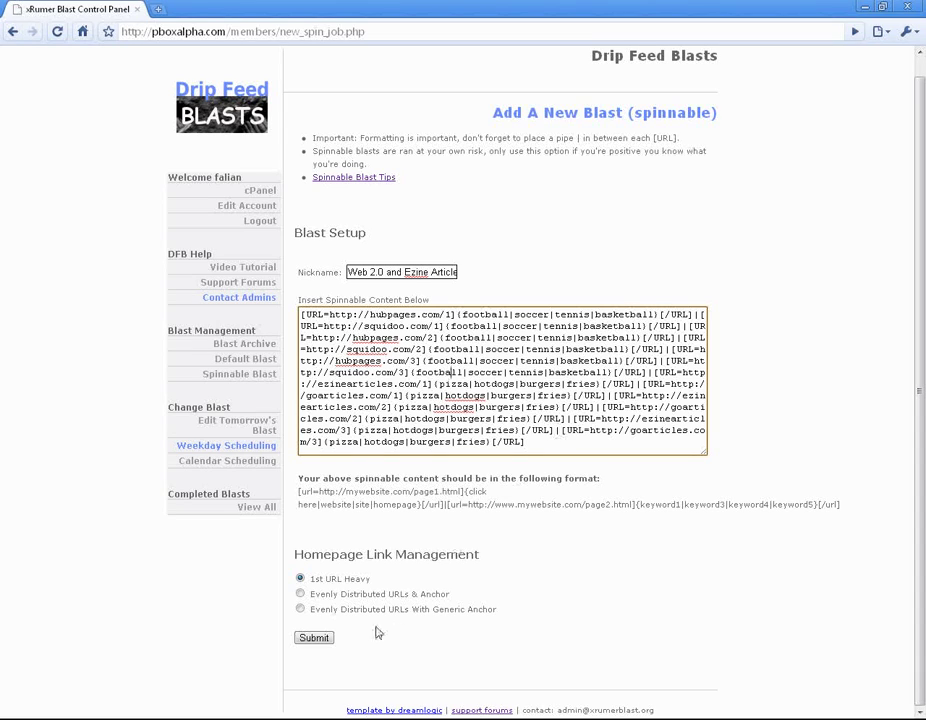
Step: Set the spinnable blast's homepage link management to Evenly Distributed URLs With Generic Anchor
{"action": "left_click", "coordinate": [300, 594]}
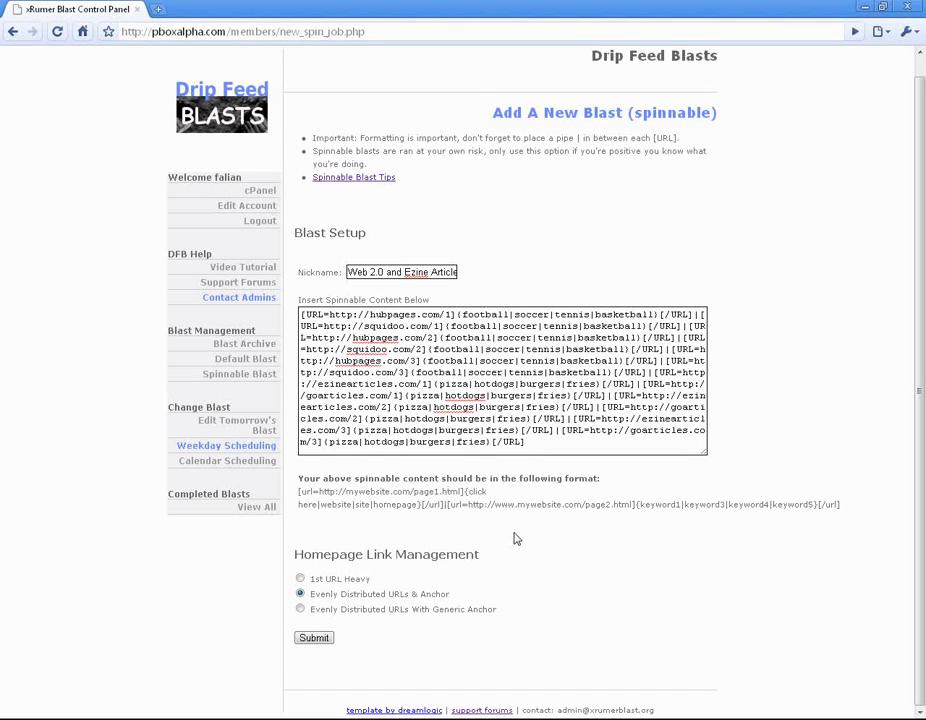
{"action": "left_click", "coordinate": [301, 609]}
{"action": "left_click_drag", "start_coordinate": [327, 326], "coordinate": [593, 462]}
{"action": "left_click", "coordinate": [592, 452]}
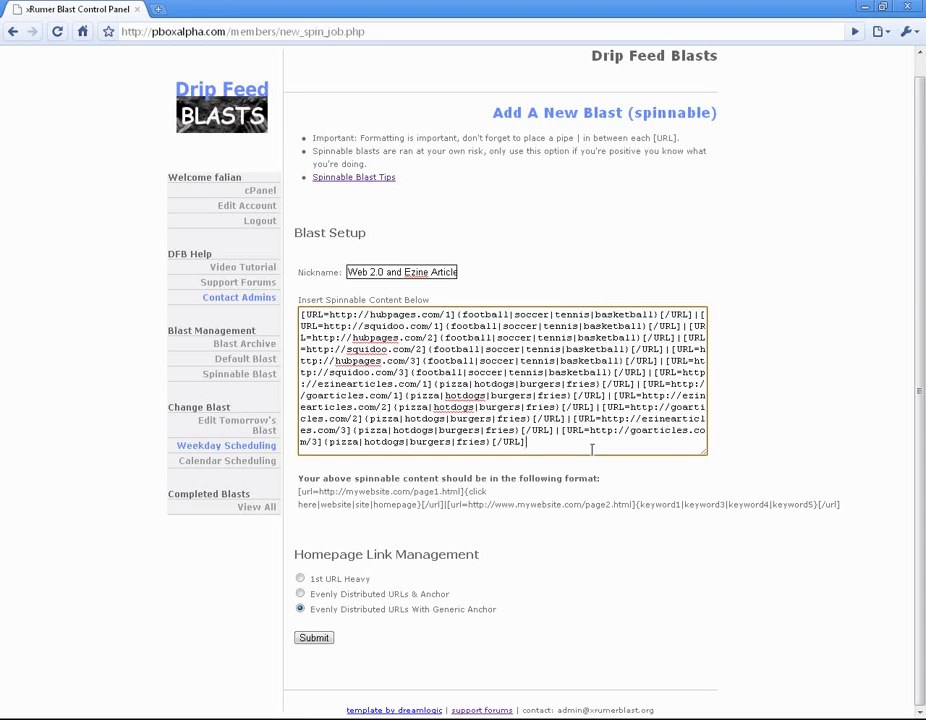
Step: Check the spinnable blast's nickname through to its last character
{"action": "left_click", "coordinate": [384, 272]}
{"action": "key", "text": "Right"}
{"action": "key", "text": "Right"}
{"action": "key", "text": "Right"}
{"action": "key", "text": "Right"}
{"action": "key", "text": "Right"}
{"action": "key", "text": "Right"}
{"action": "key", "text": "Right"}
{"action": "key", "text": "Right"}
{"action": "key", "text": "Right"}
{"action": "key", "text": "Right"}
{"action": "key", "text": "Right"}
{"action": "key", "text": "Right"}
{"action": "key", "text": "Right"}
{"action": "key", "text": "Right"}
{"action": "key", "text": "Right"}
{"action": "key", "text": "Right"}
{"action": "key", "text": "Right"}
{"action": "key", "text": "Right"}
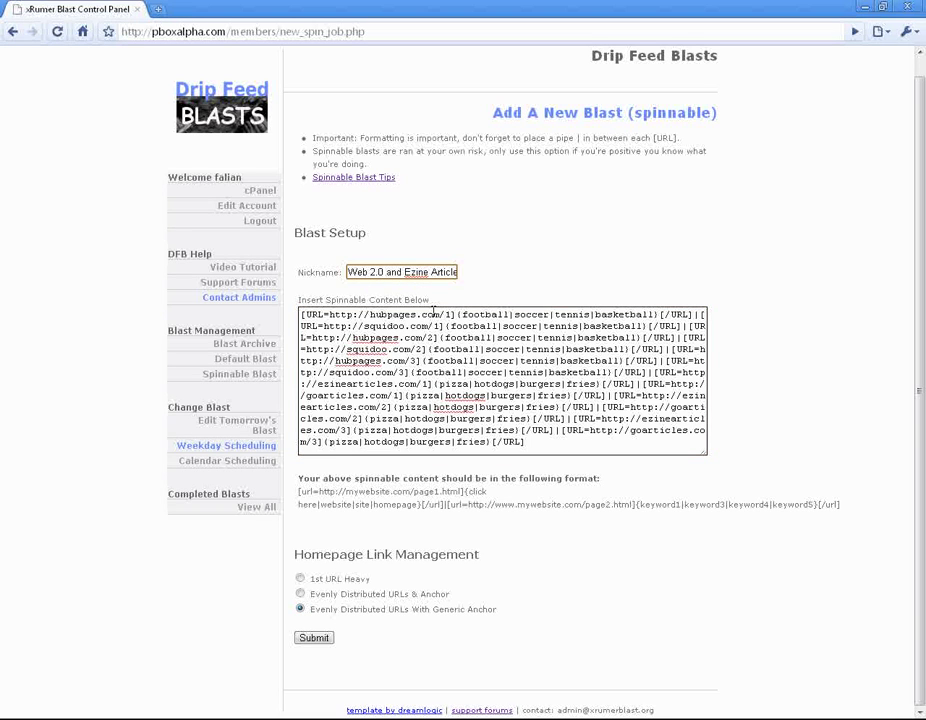
{"action": "type", "text": "s"}
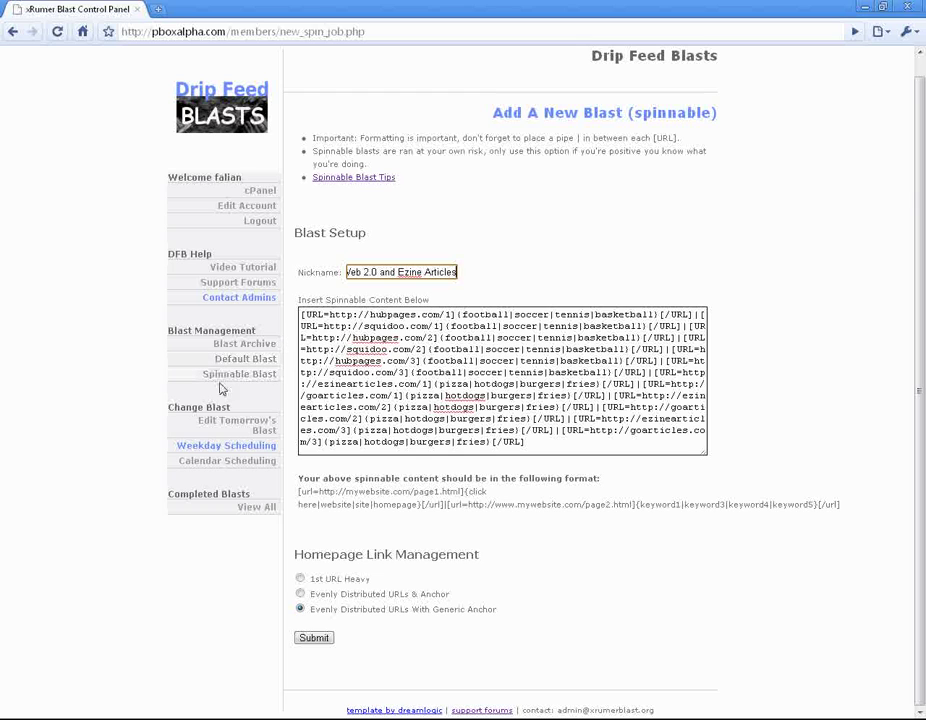
Step: Submit the Web 2.0 and Ezine Articles spinnable blast using evenly distributed URLs with generic anchor
{"action": "left_click_drag", "start_coordinate": [500, 610], "coordinate": [302, 609]}
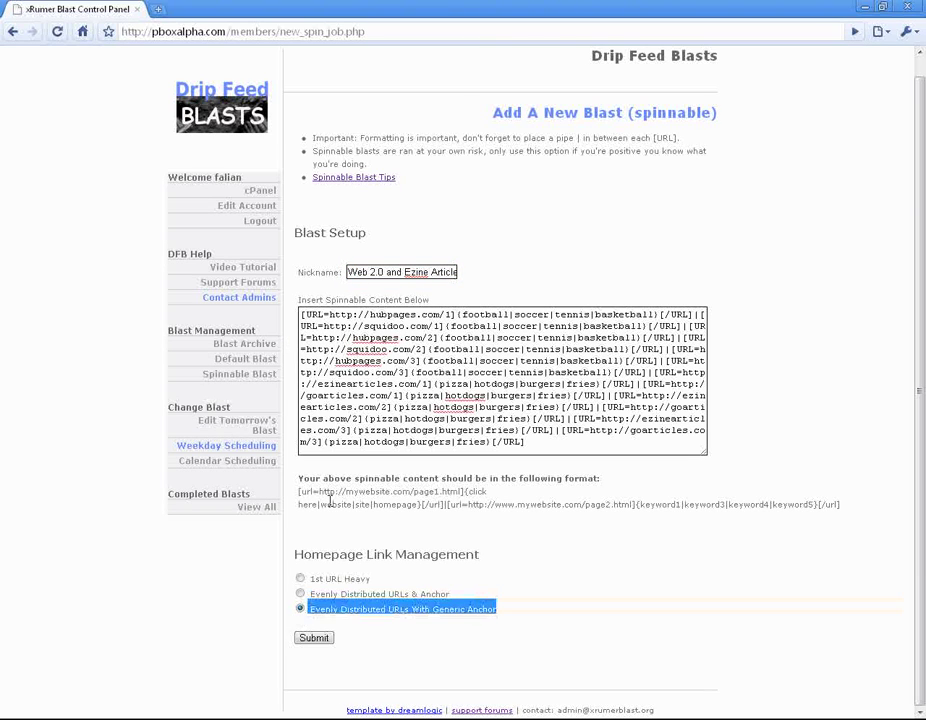
{"action": "left_click", "coordinate": [309, 641]}
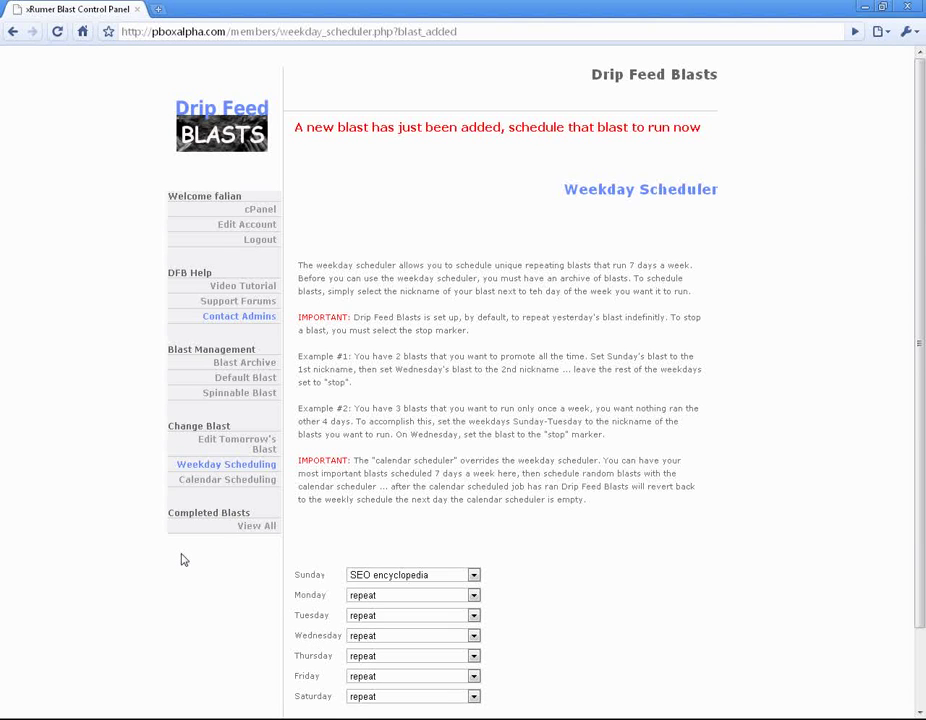
Step: Check the archived jobs and review which blast the control panel lists for tomorrow
{"action": "left_click", "coordinate": [265, 448]}
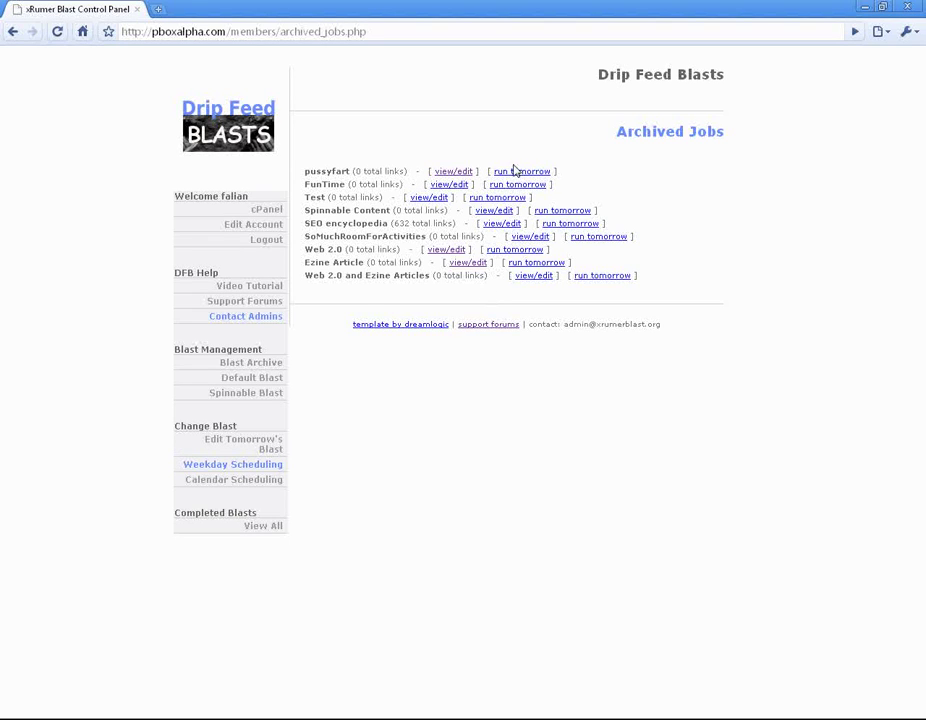
{"action": "left_click", "coordinate": [264, 209]}
{"action": "triple_click", "coordinate": [500, 262]}
{"action": "double_click", "coordinate": [500, 262]}
{"action": "left_click", "coordinate": [577, 269]}
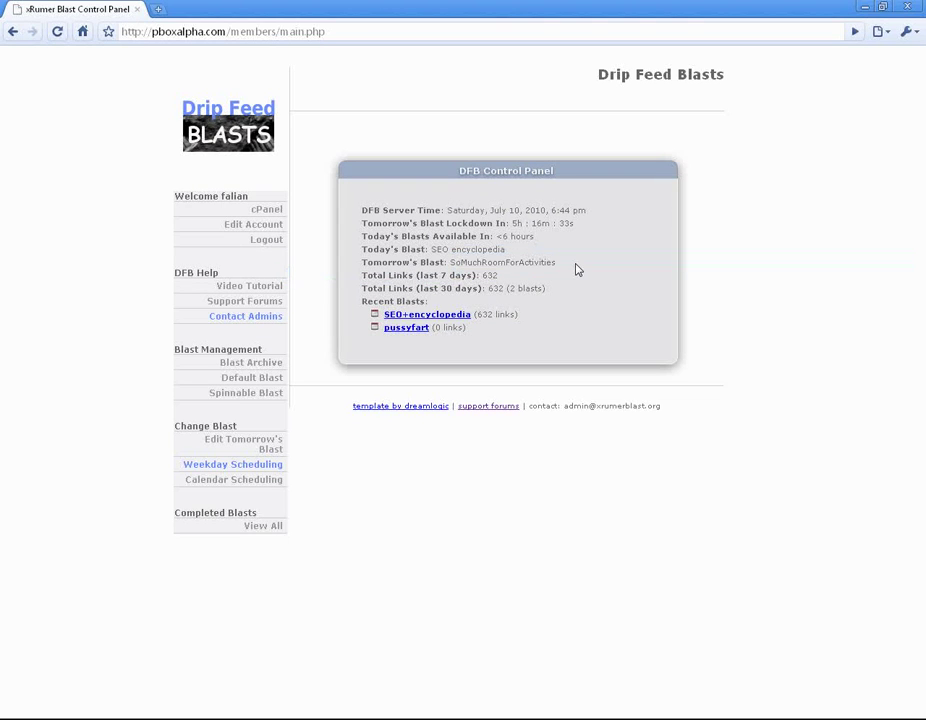
Step: Set the archived Web 2.0 blast to run tomorrow and check tomorrow's blast in the control panel
{"action": "left_click", "coordinate": [252, 443]}
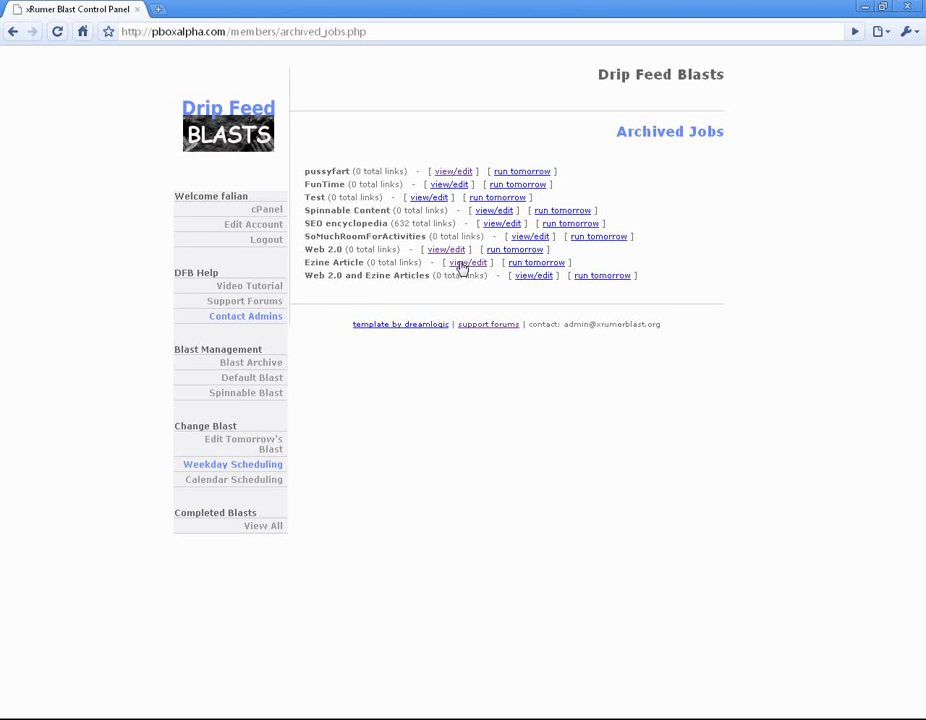
{"action": "left_click", "coordinate": [510, 251]}
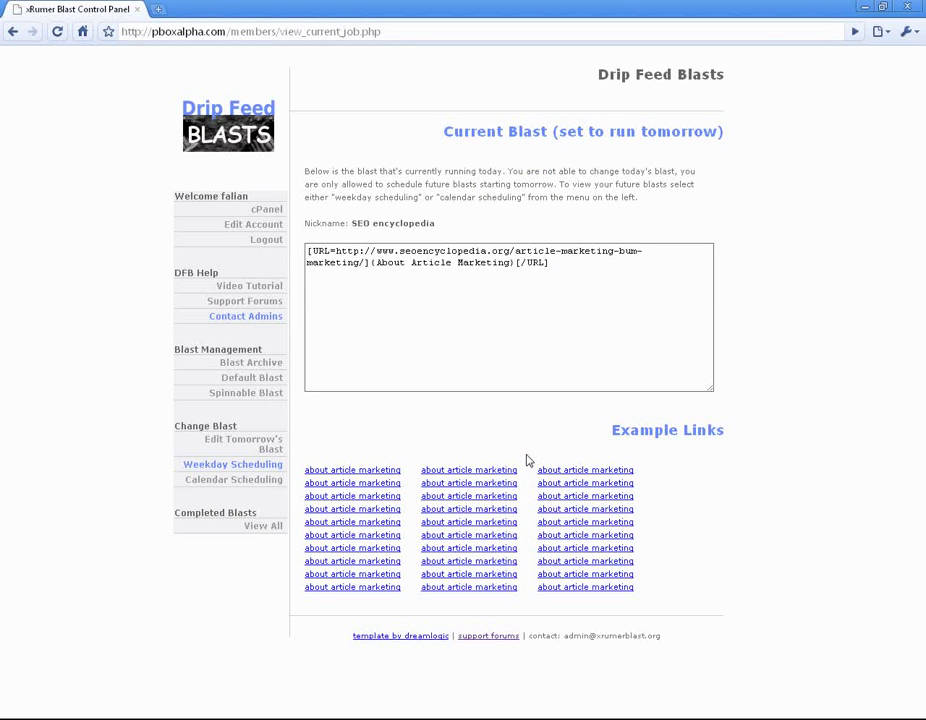
{"action": "left_click", "coordinate": [269, 211]}
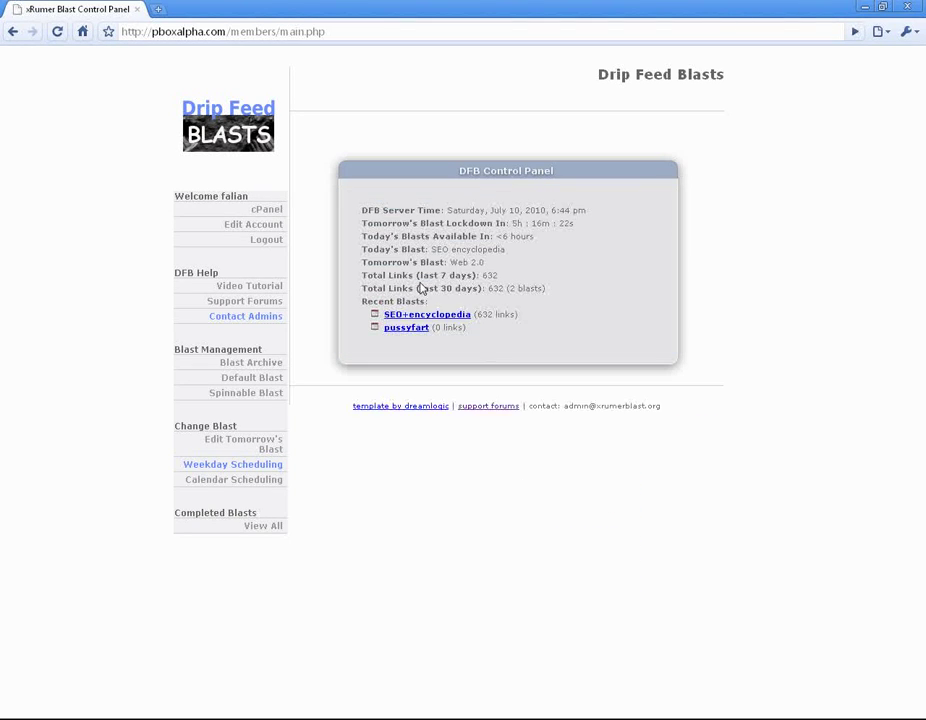
{"action": "triple_click", "coordinate": [463, 261]}
{"action": "left_click", "coordinate": [546, 275]}
Step: Select the Web 2.0 blast to run tomorrow once more and examine the example links on the resulting page
{"action": "left_click", "coordinate": [266, 439]}
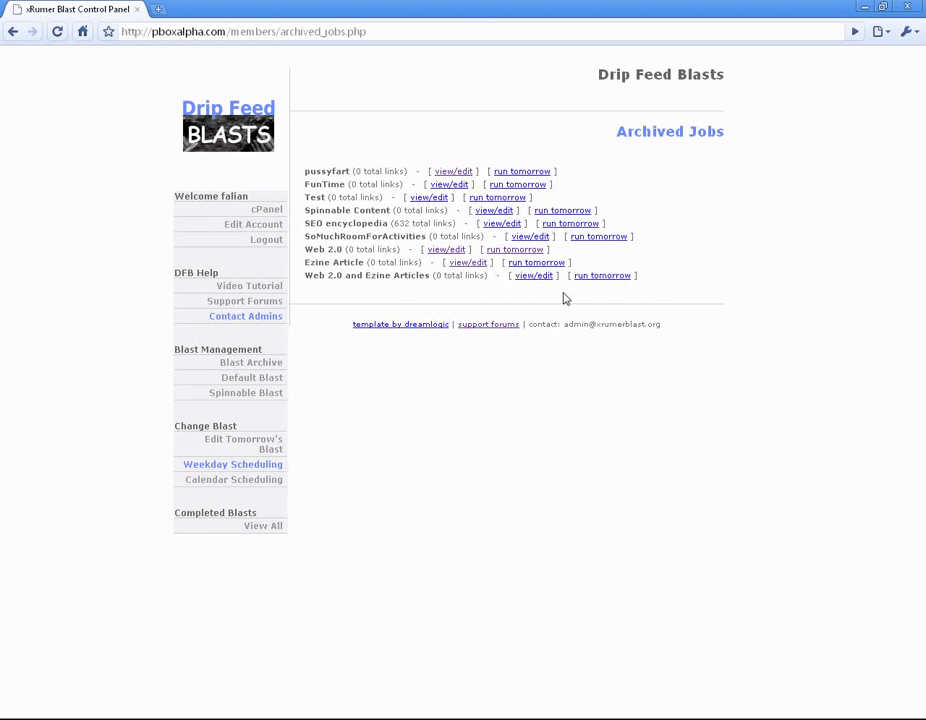
{"action": "left_click", "coordinate": [511, 250]}
{"action": "left_click_drag", "start_coordinate": [650, 588], "coordinate": [300, 452]}
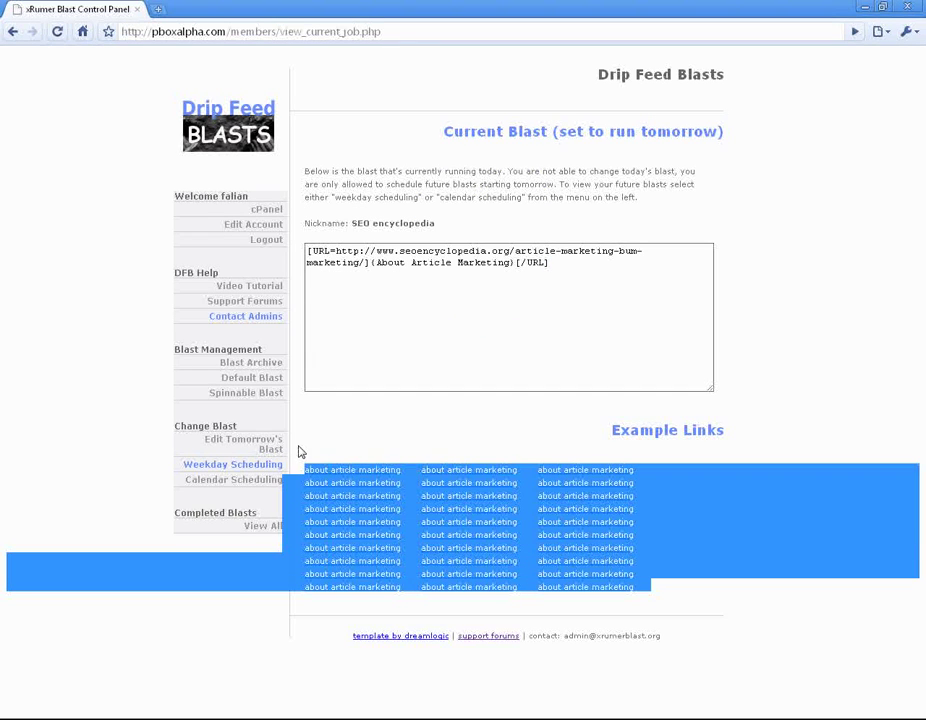
{"action": "left_click", "coordinate": [393, 453]}
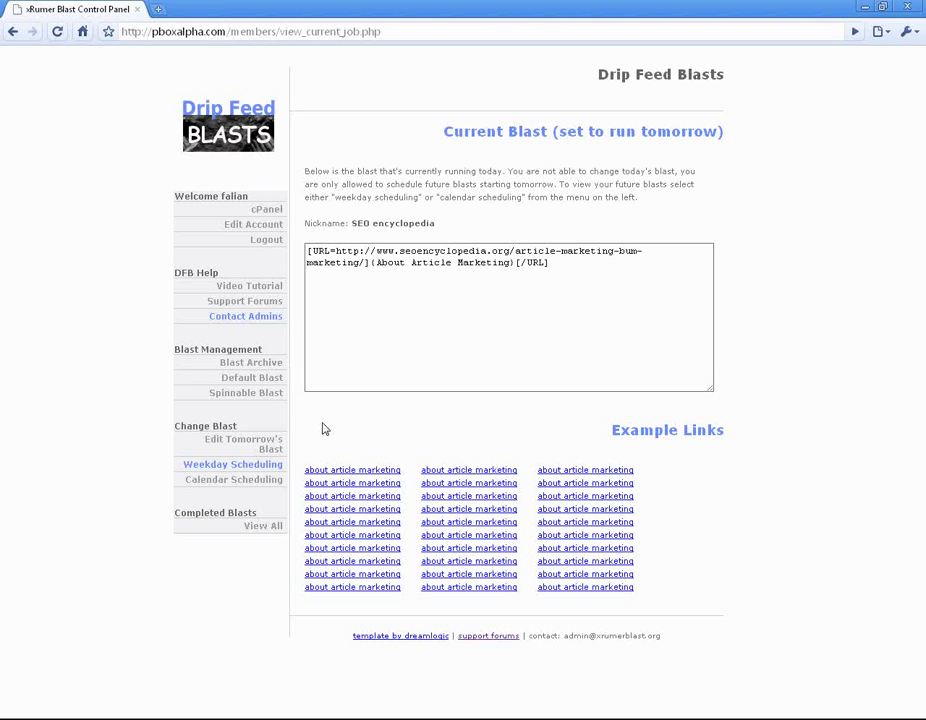
Step: In the weekday scheduler, set Sunday to Web 2.0, Monday to Ezine Article and Tuesday to Web 2.0 and Ezine Articles
{"action": "left_click", "coordinate": [255, 466]}
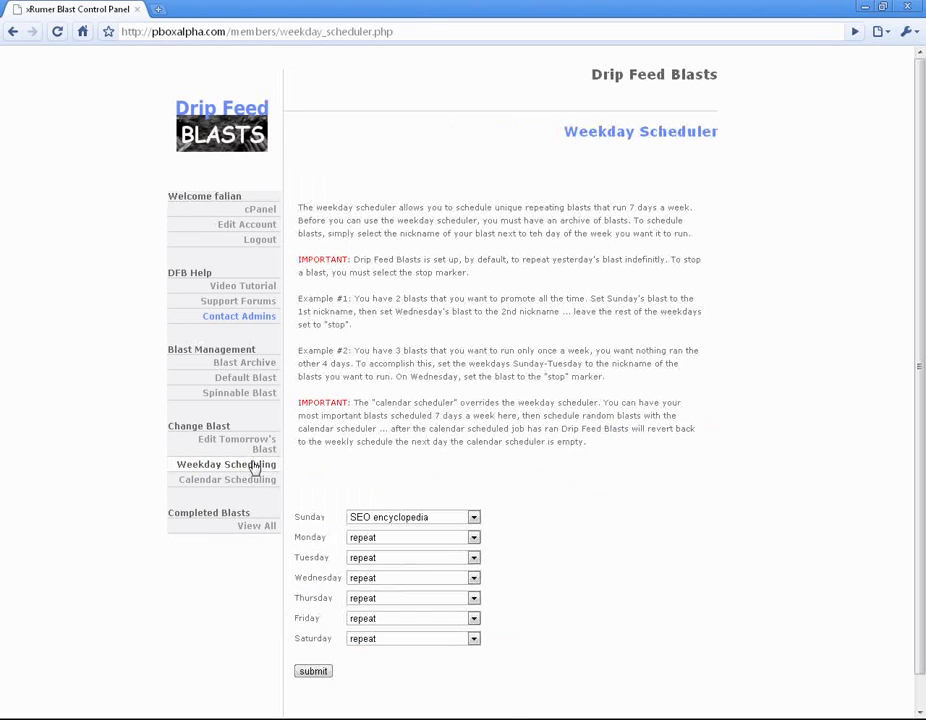
{"action": "scroll", "coordinate": [578, 353], "scroll_direction": "down", "scroll_amount": 1}
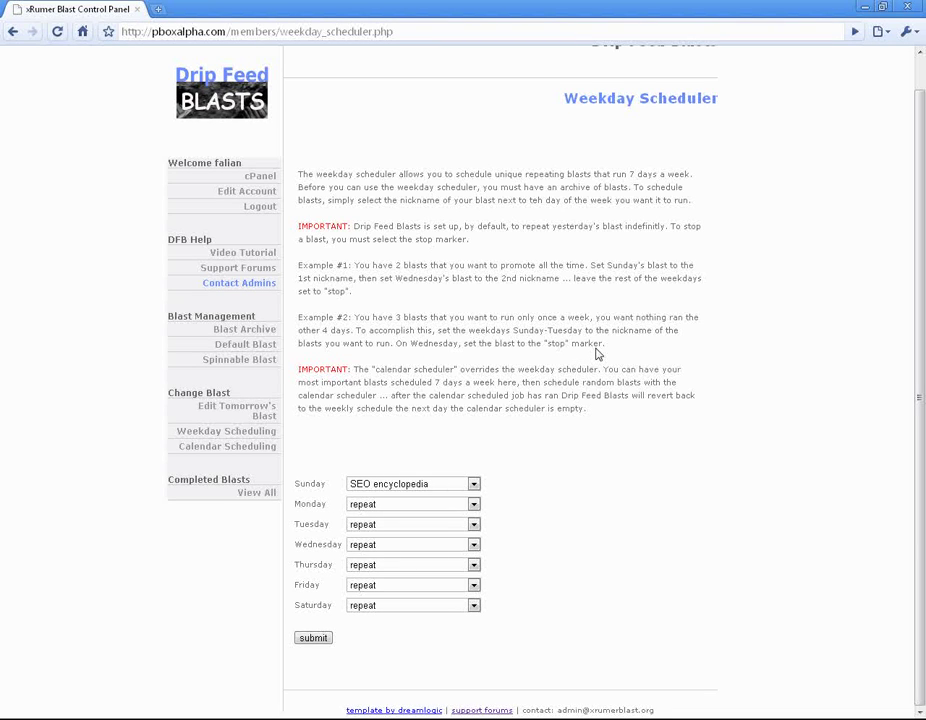
{"action": "left_click", "coordinate": [474, 485]}
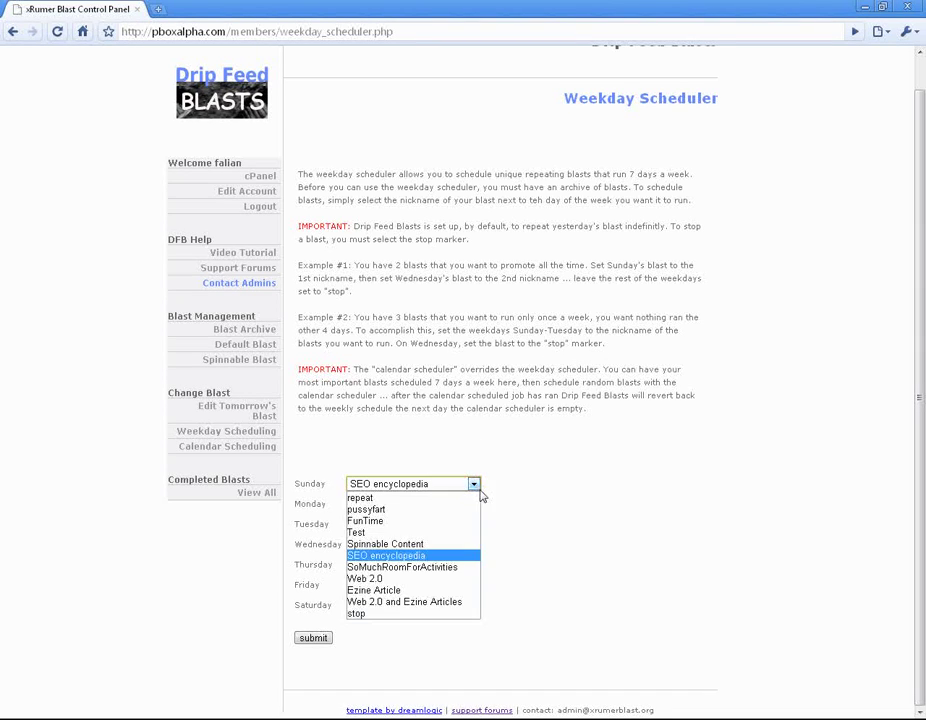
{"action": "left_click", "coordinate": [405, 580]}
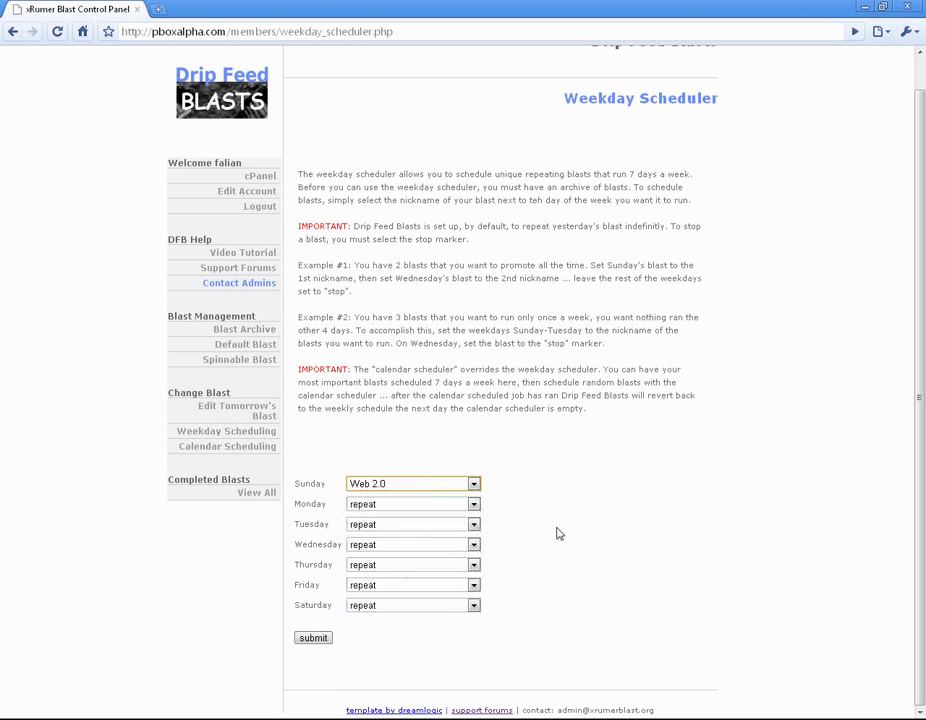
{"action": "left_click", "coordinate": [415, 504]}
{"action": "left_click", "coordinate": [440, 611]}
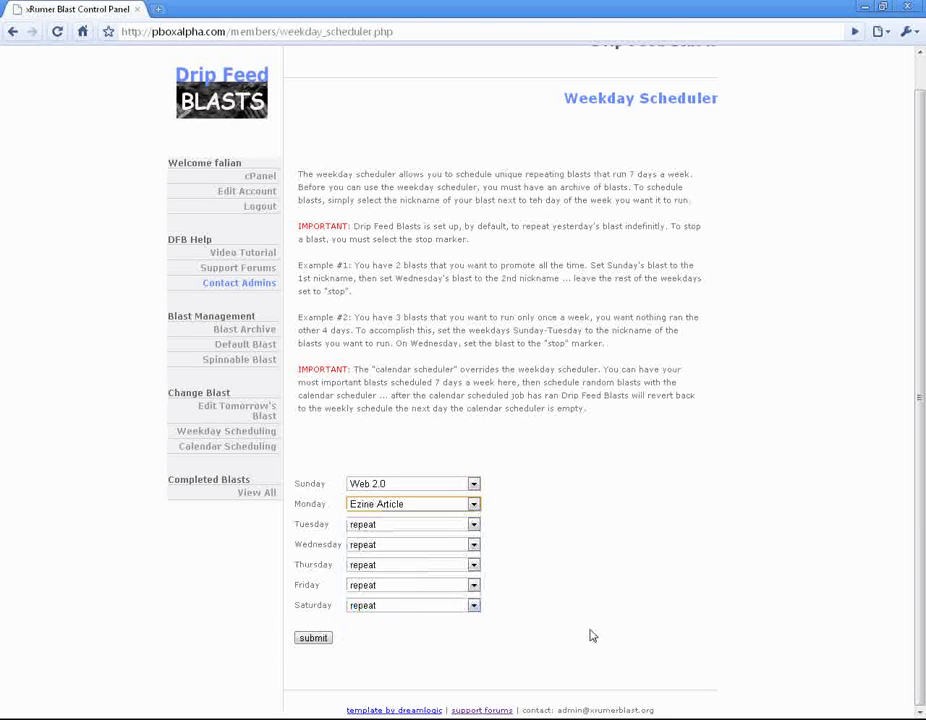
{"action": "left_click", "coordinate": [390, 524]}
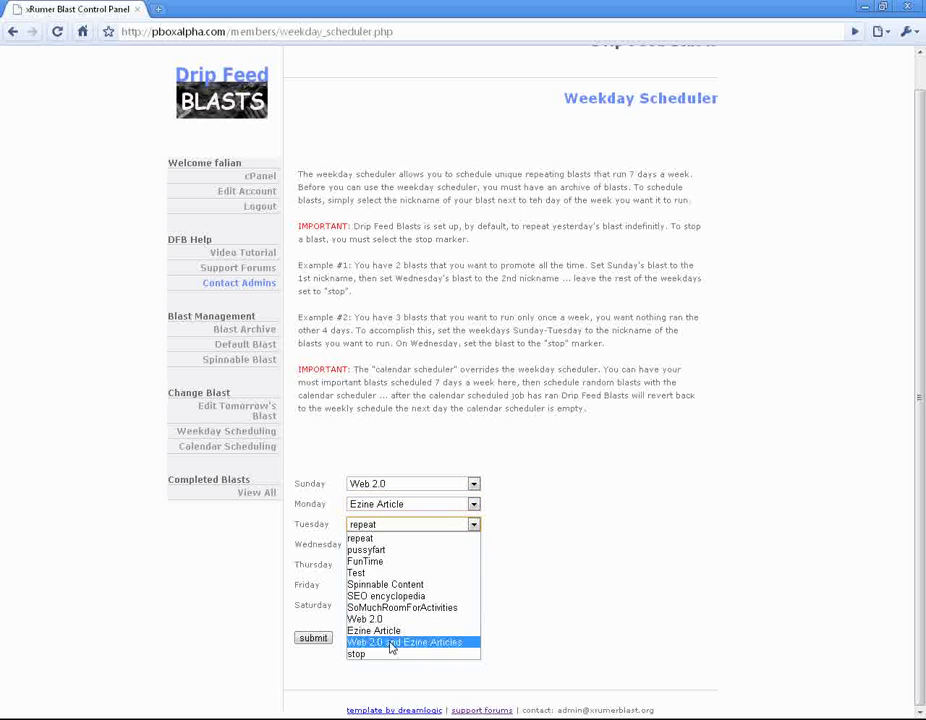
{"action": "left_click", "coordinate": [390, 645]}
Step: Set Wednesday's weekday blast to Web 2.0 and Thursday's to Ezine Article
{"action": "left_click", "coordinate": [371, 545]}
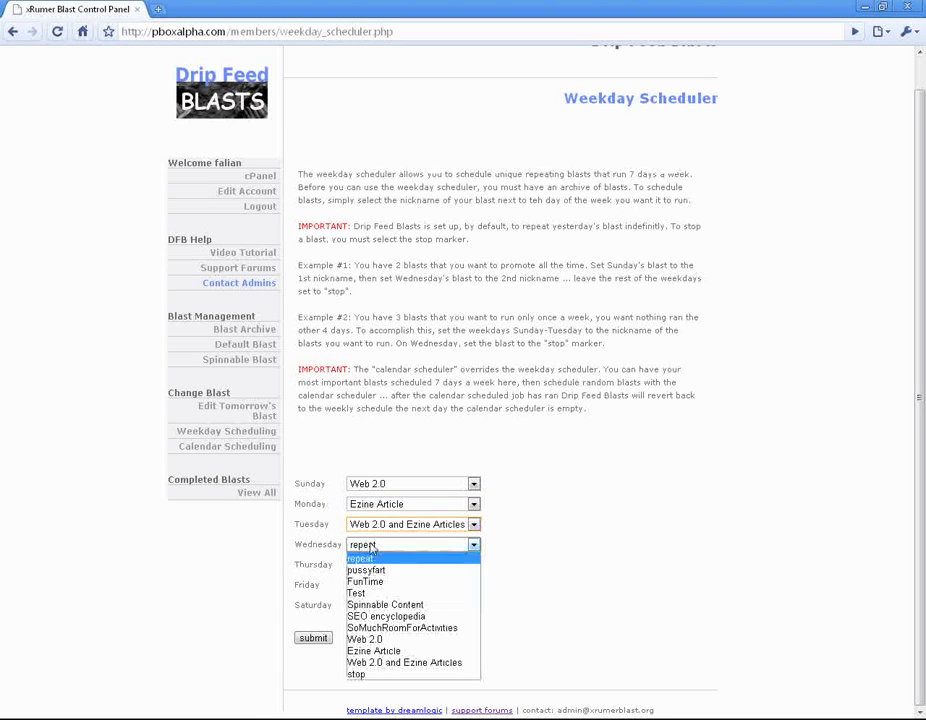
{"action": "left_click", "coordinate": [435, 639]}
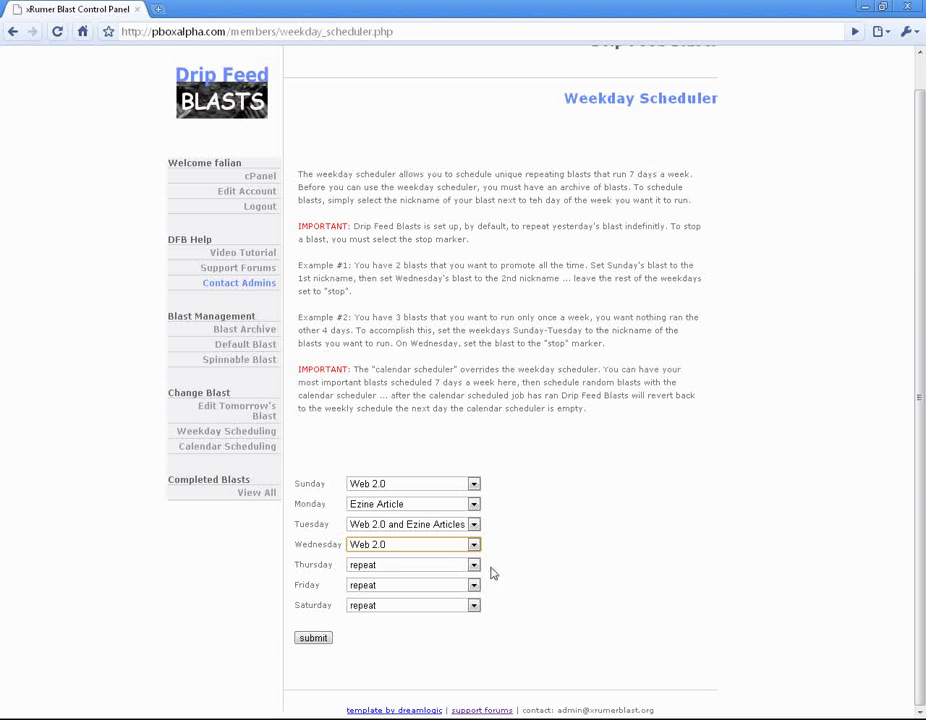
{"action": "left_click", "coordinate": [420, 566]}
{"action": "left_click", "coordinate": [383, 671]}
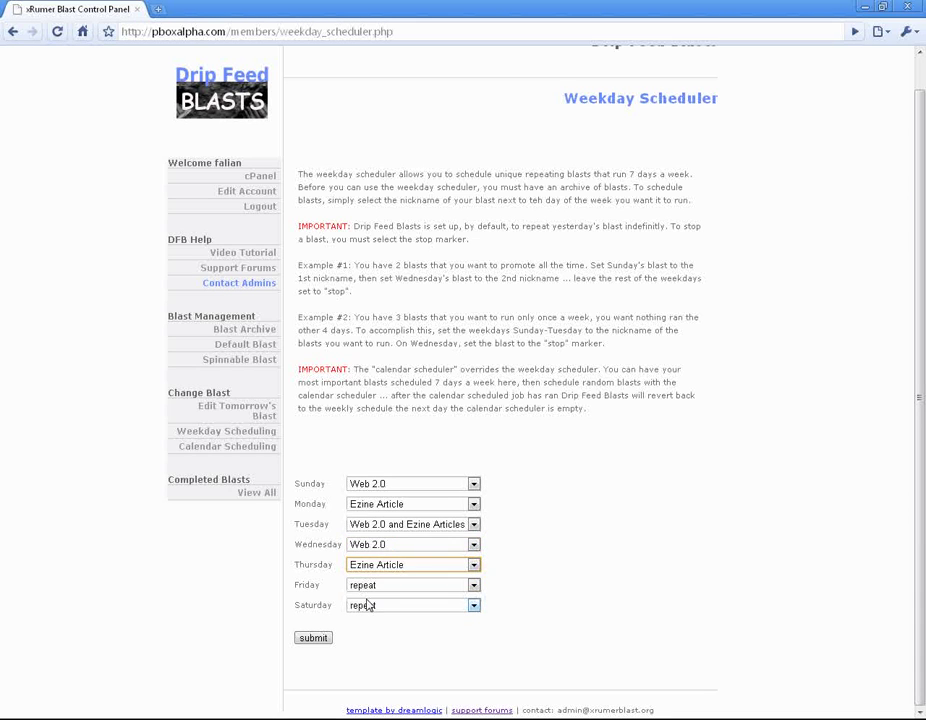
Step: Set Friday to Web 2.0 and Ezine Articles and Saturday to SoMuchRoomForActivities, and submit the weekday schedule
{"action": "left_click", "coordinate": [378, 585]}
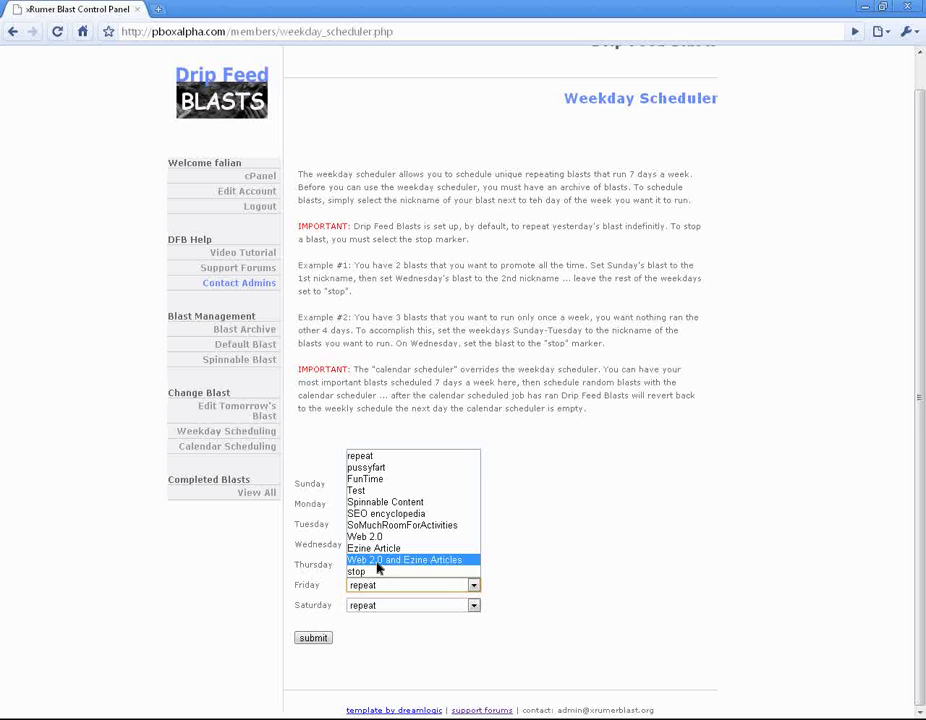
{"action": "left_click", "coordinate": [378, 562]}
{"action": "left_click", "coordinate": [393, 605]}
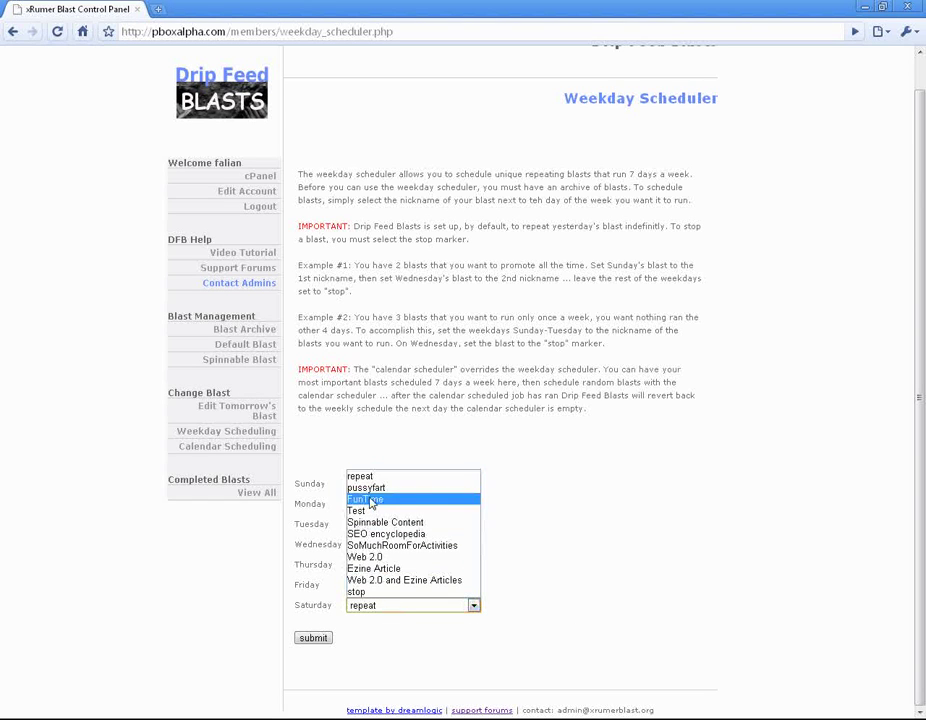
{"action": "left_click", "coordinate": [385, 549]}
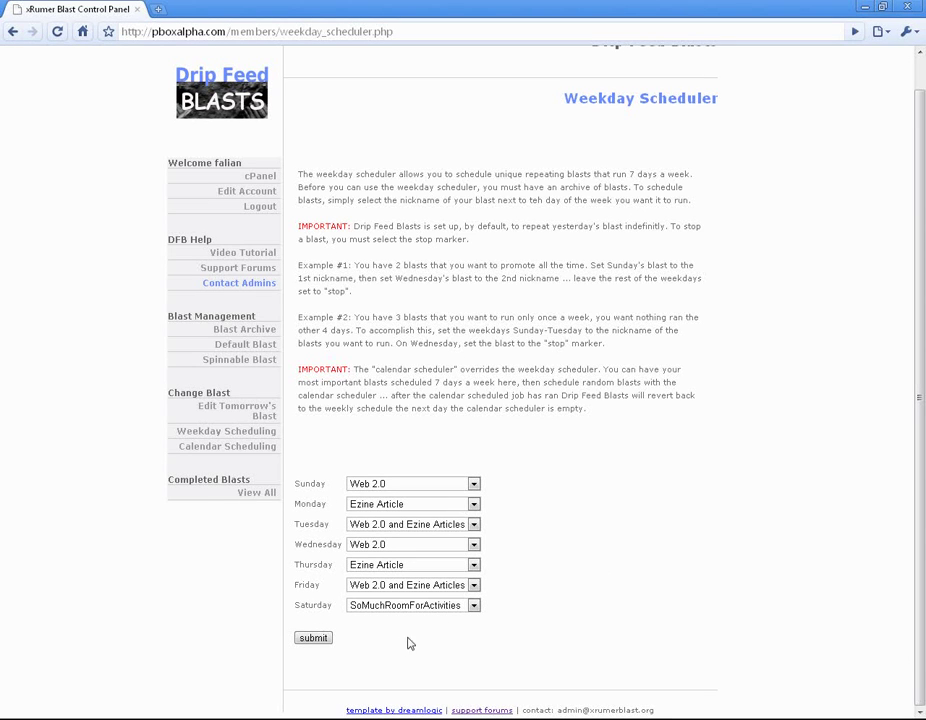
{"action": "left_click", "coordinate": [320, 644]}
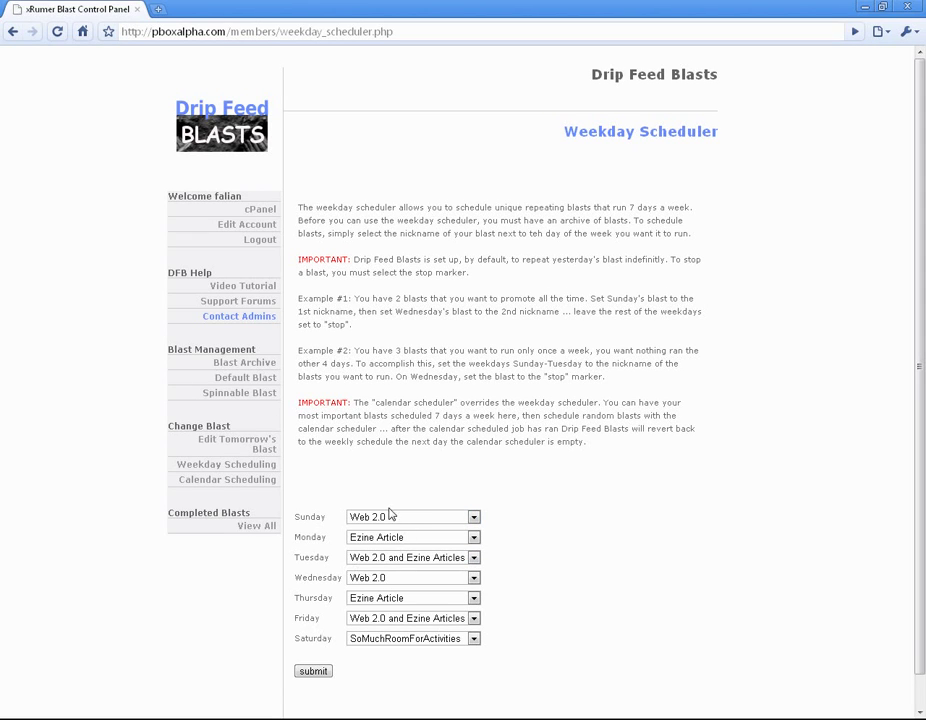
Step: Change Wednesday's weekday blast to SEO encyclopedia and submit the schedule
{"action": "left_click", "coordinate": [403, 578]}
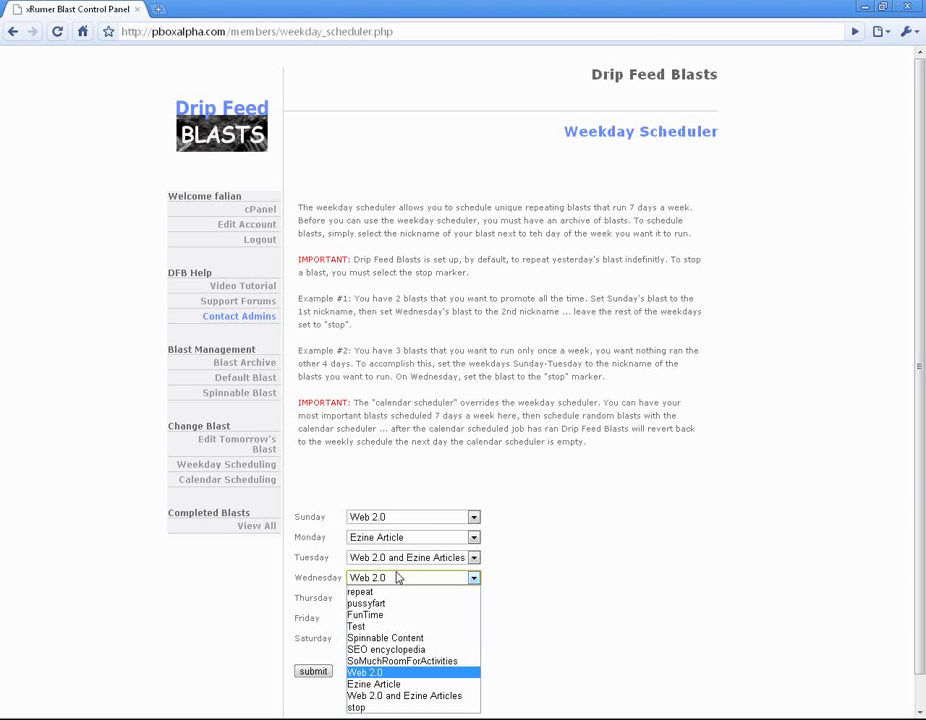
{"action": "left_click", "coordinate": [422, 650]}
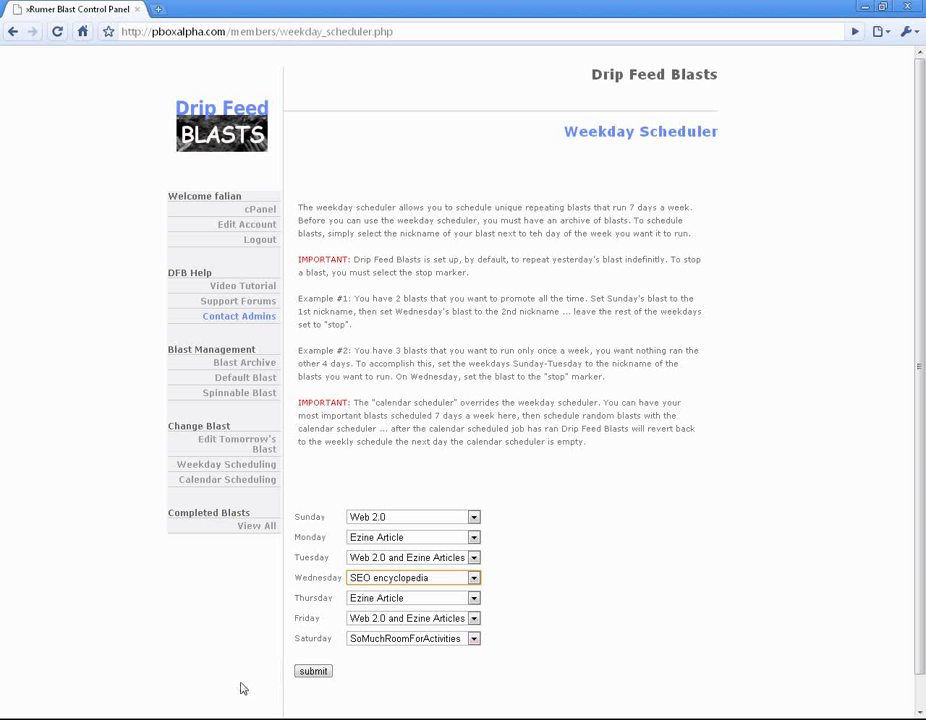
{"action": "left_click", "coordinate": [316, 671]}
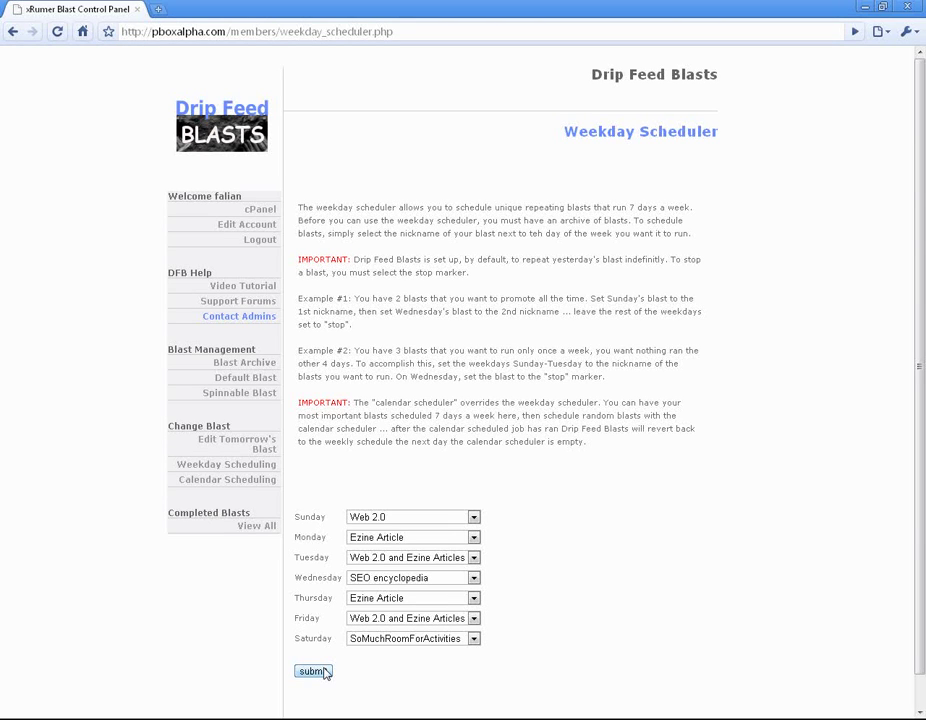
Step: In the calendar scheduler, schedule SoMuchRoomForActivities for July 12, 2010 and Web 2.0 and Ezine Articles for July 13
{"action": "left_click", "coordinate": [234, 480]}
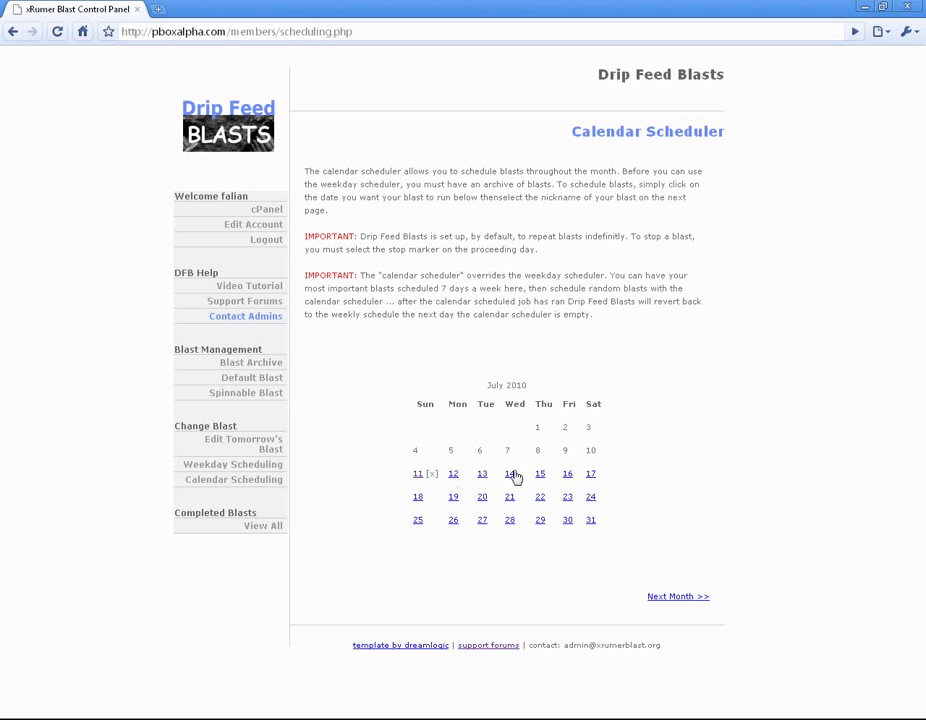
{"action": "left_click", "coordinate": [454, 478]}
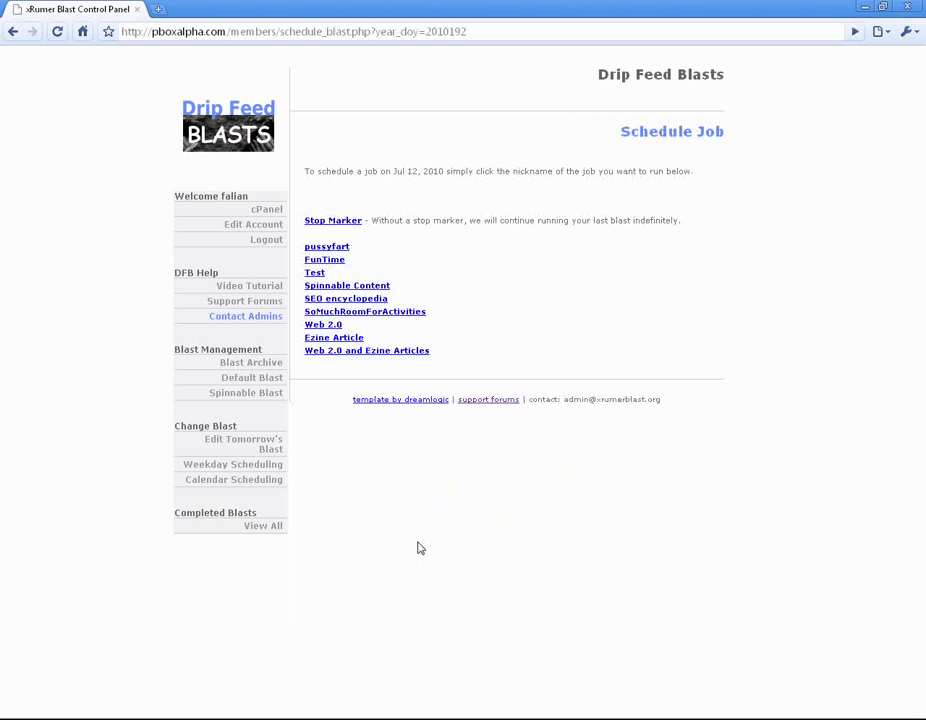
{"action": "left_click", "coordinate": [345, 312]}
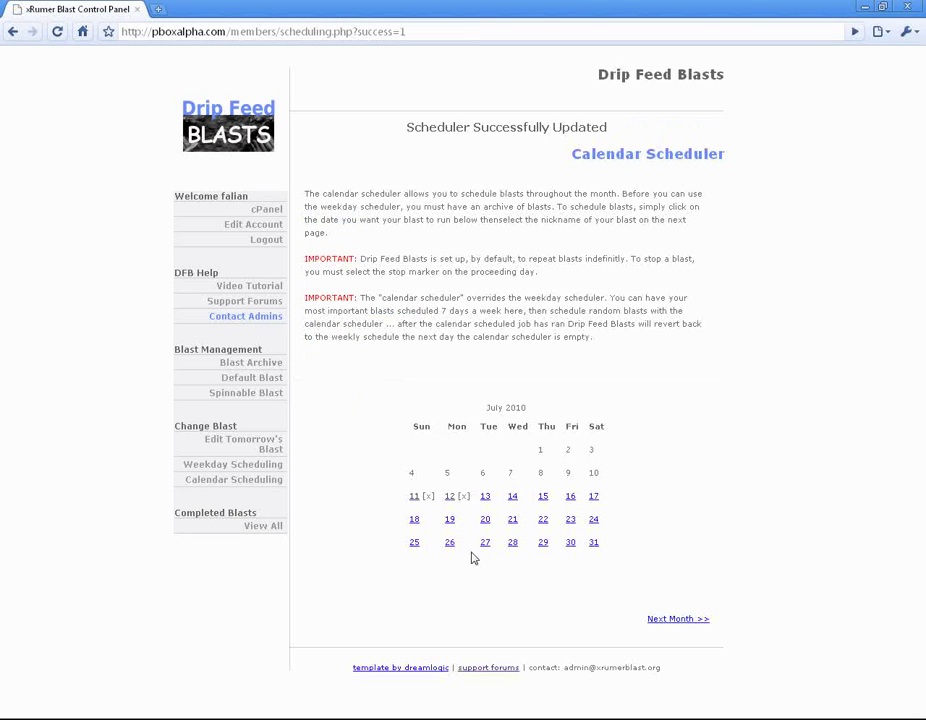
{"action": "left_click", "coordinate": [485, 496]}
{"action": "left_click", "coordinate": [349, 351]}
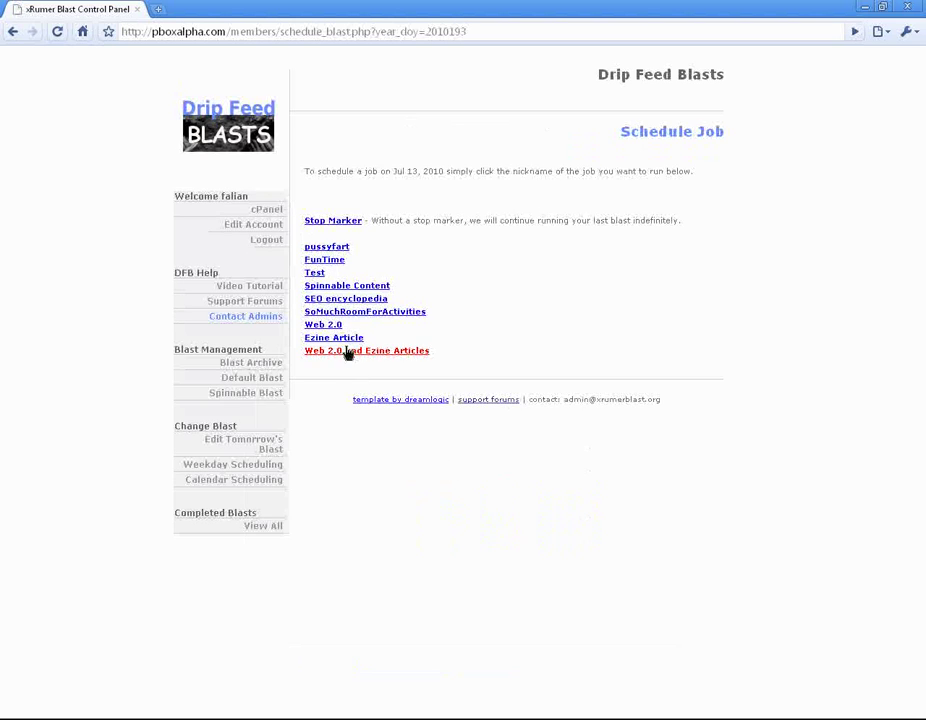
Step: Schedule the Web 2.0 blast for July 14 and SoMuchRoomForActivities for July 15 in the calendar
{"action": "left_click", "coordinate": [518, 498]}
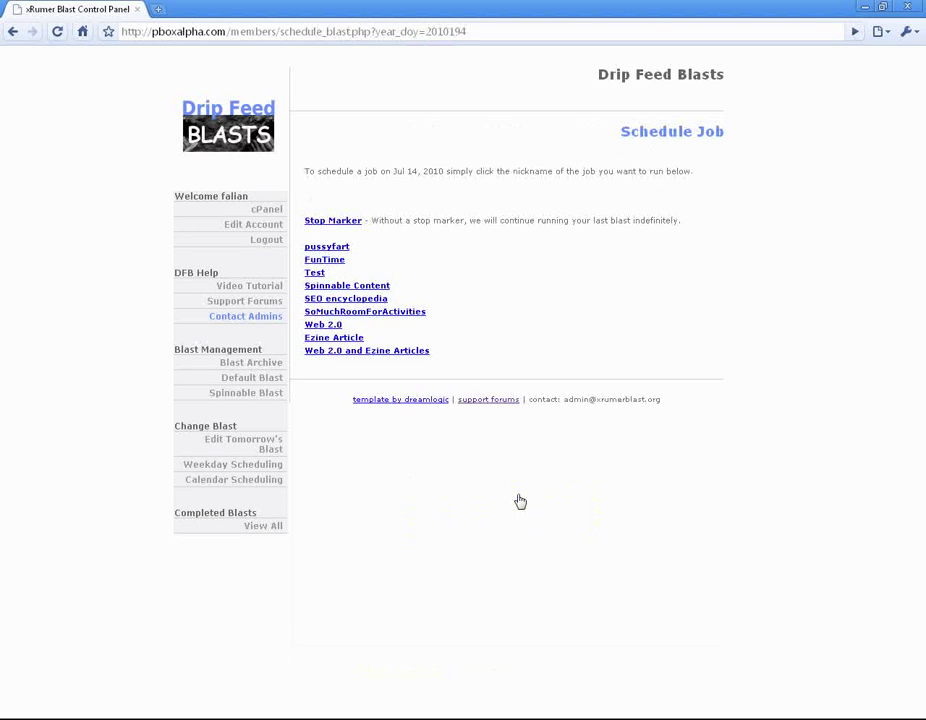
{"action": "left_click", "coordinate": [333, 324]}
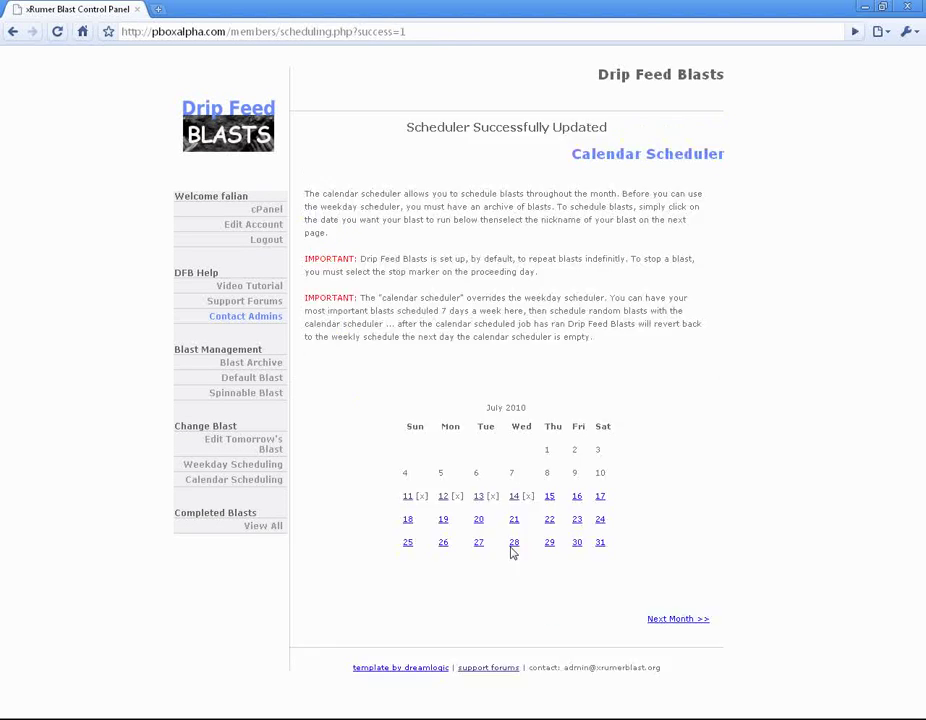
{"action": "left_click", "coordinate": [552, 497]}
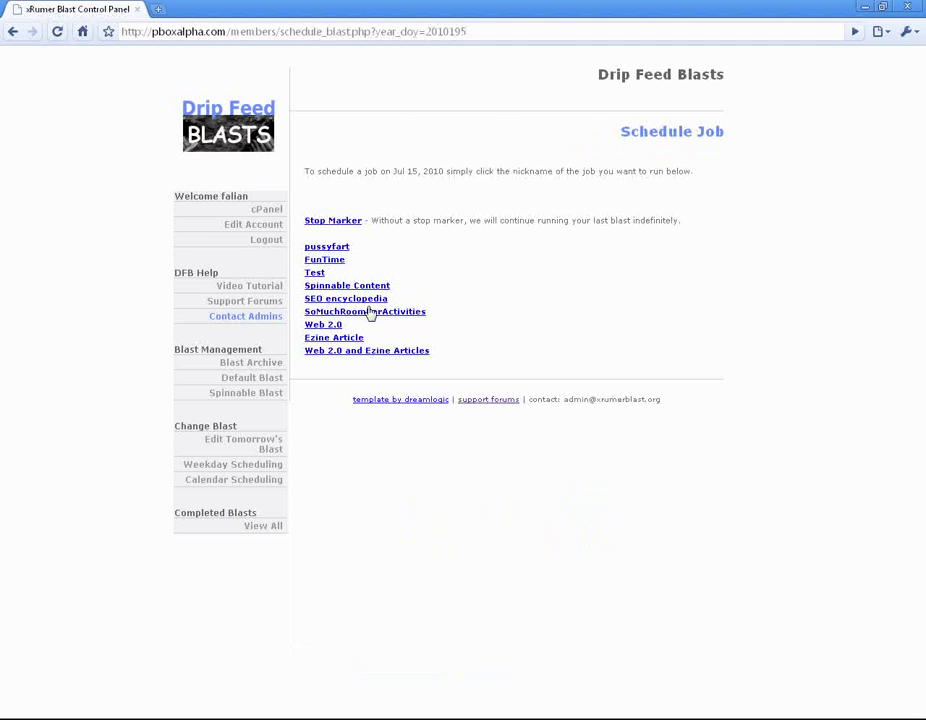
{"action": "left_click", "coordinate": [368, 311]}
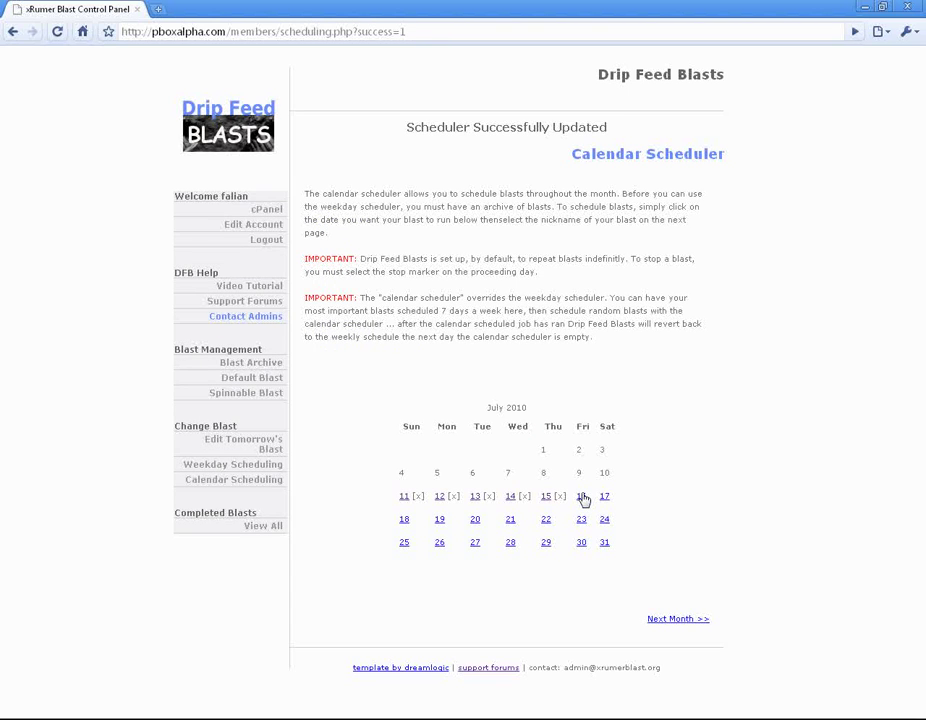
Step: In the calendar, schedule SEO encyclopedia for July 16 and Ezine Article for July 17, and reassign July 13 to SEO encyclopedia
{"action": "left_click", "coordinate": [582, 497]}
{"action": "left_click", "coordinate": [335, 299]}
{"action": "left_click", "coordinate": [612, 498]}
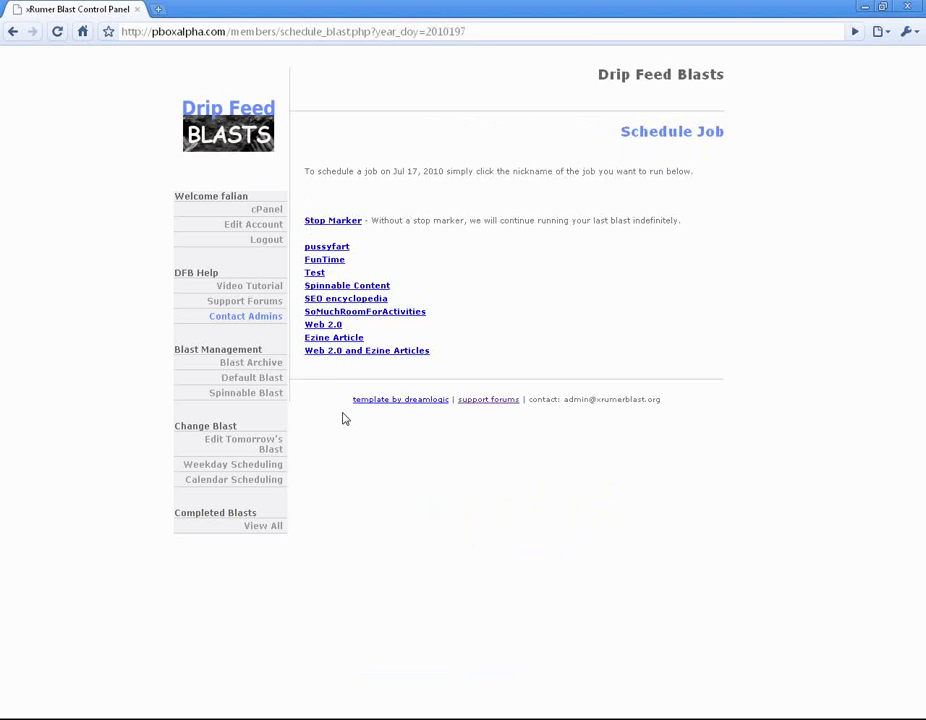
{"action": "left_click", "coordinate": [320, 341]}
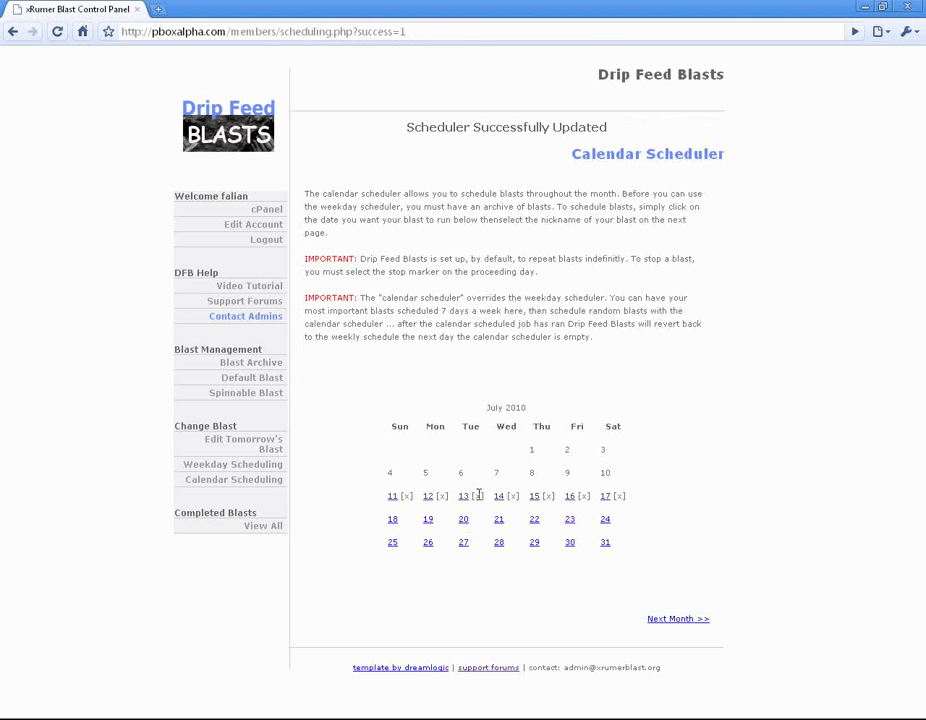
{"action": "left_click", "coordinate": [465, 498]}
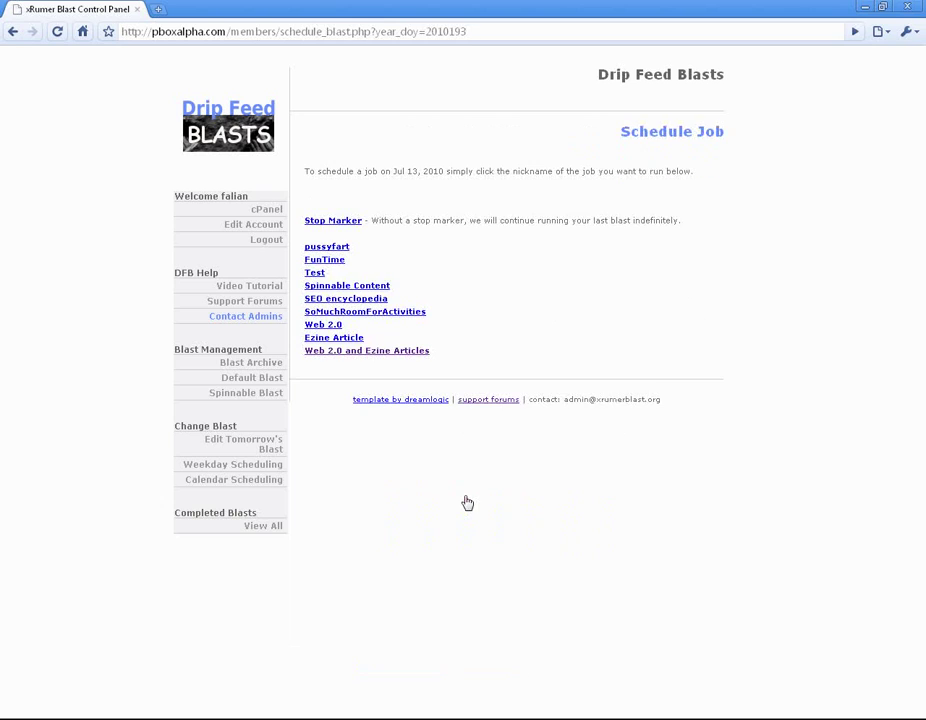
{"action": "left_click", "coordinate": [346, 297]}
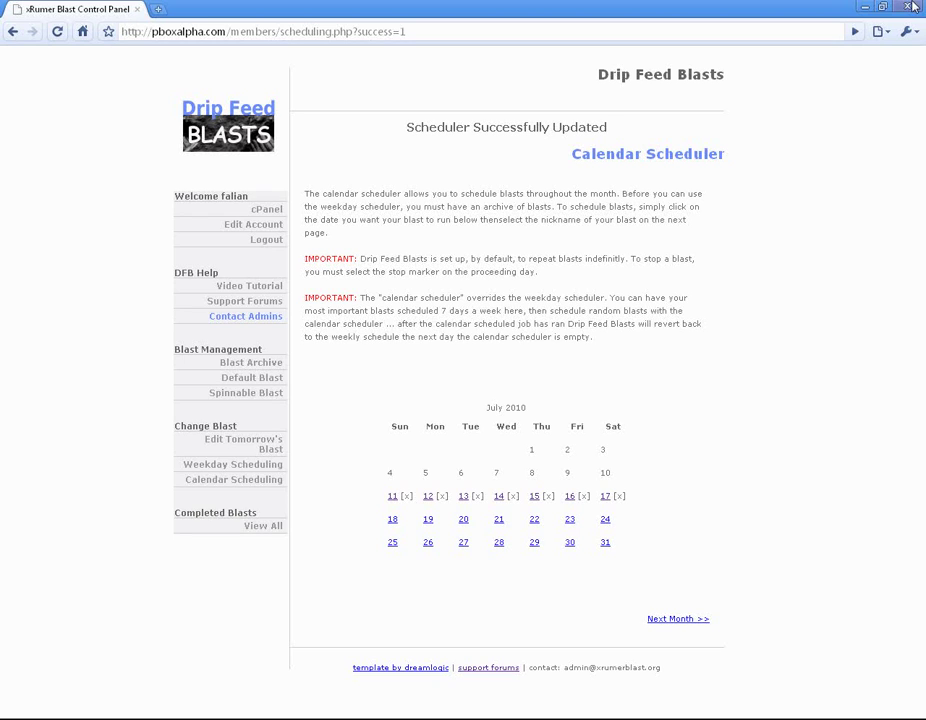
Step: Review the Sunday and Monday choices in the weekday scheduler and submit the weekday schedule without changes
{"action": "left_click", "coordinate": [219, 466]}
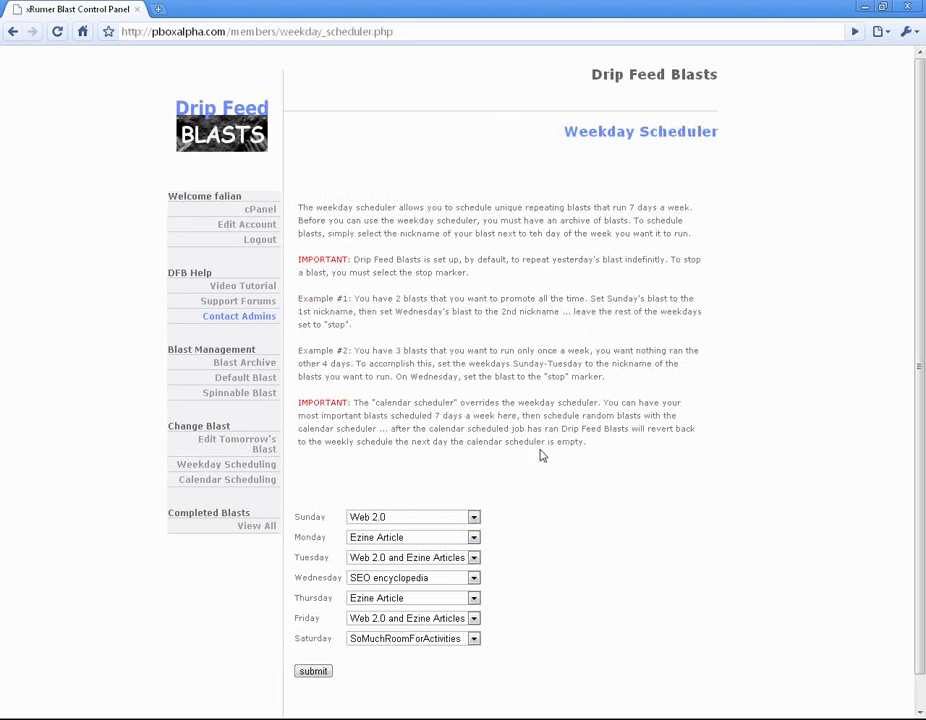
{"action": "left_click", "coordinate": [422, 517]}
{"action": "key", "text": "Escape"}
{"action": "left_click", "coordinate": [420, 537]}
{"action": "left_click", "coordinate": [613, 573]}
{"action": "left_click", "coordinate": [323, 676]}
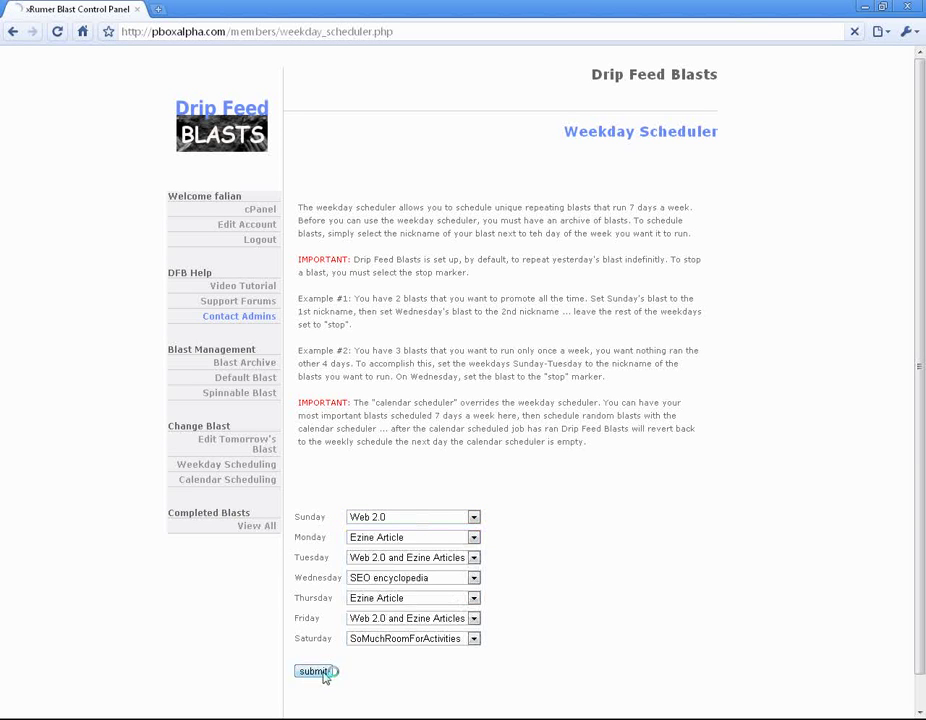
Step: In the calendar scheduler, schedule SoMuchRoomForActivities for July 27, 2010 and a blast for July 31
{"action": "left_click", "coordinate": [229, 480]}
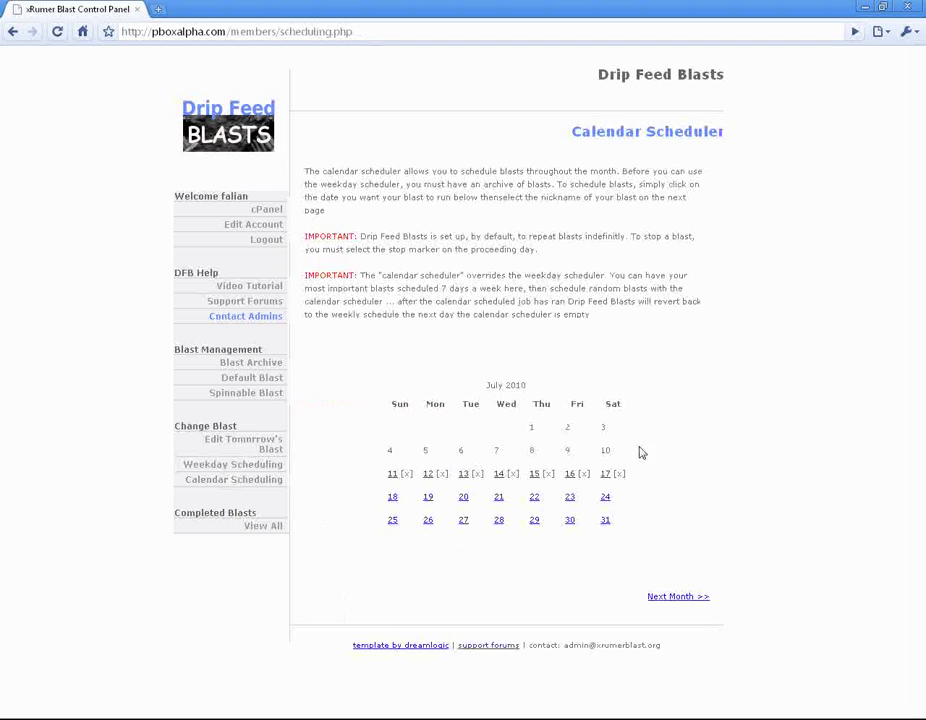
{"action": "left_click", "coordinate": [463, 521]}
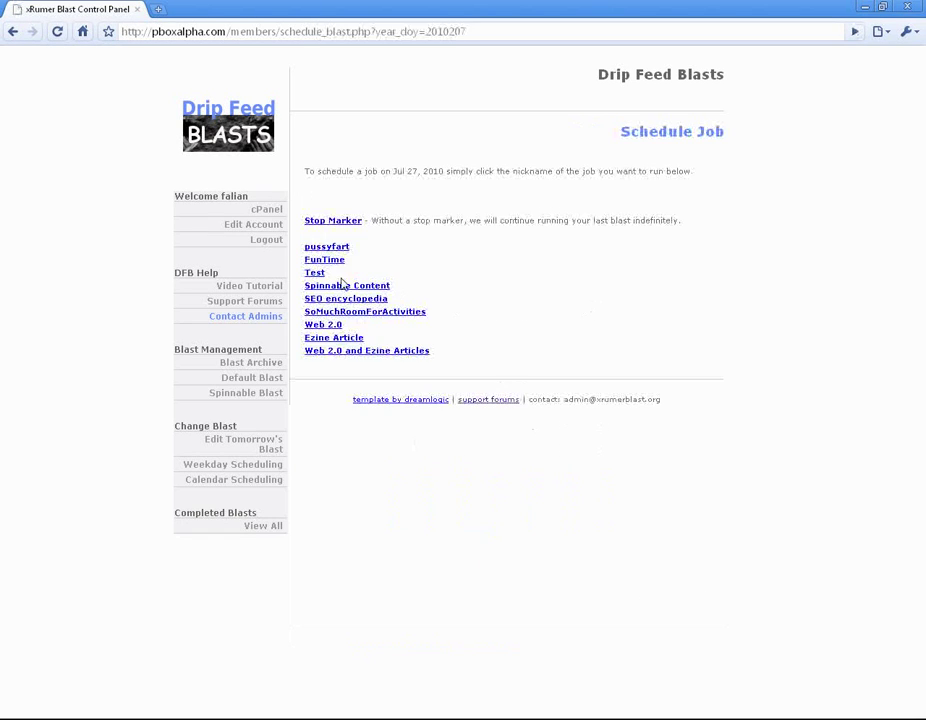
{"action": "left_click", "coordinate": [340, 312]}
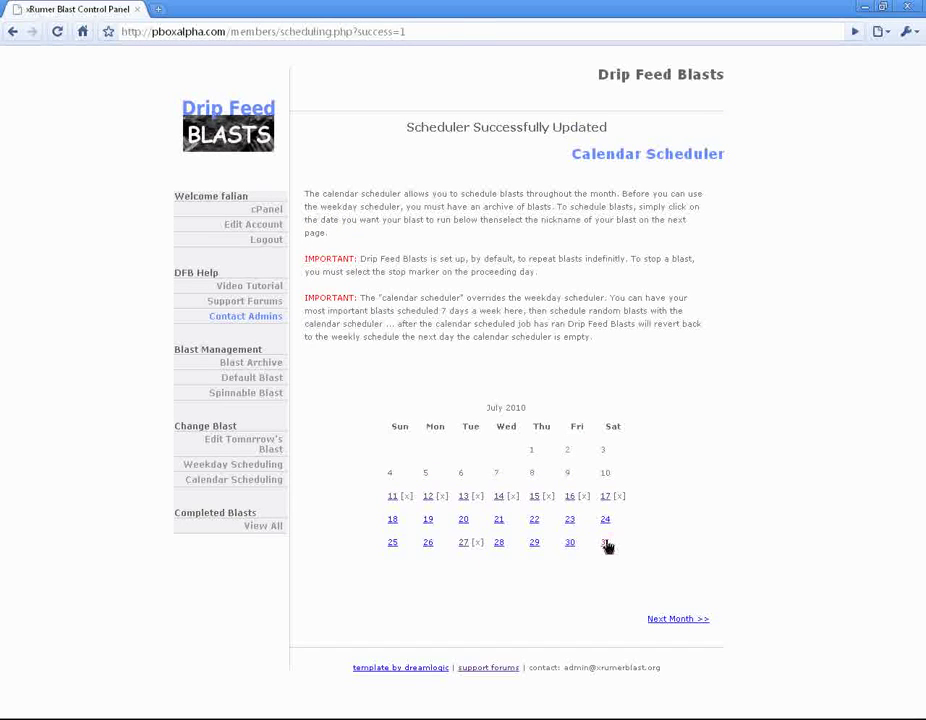
{"action": "left_click", "coordinate": [605, 543]}
{"action": "left_click_drag", "start_coordinate": [378, 496], "coordinate": [657, 523]}
{"action": "left_click", "coordinate": [356, 552]}
{"action": "key", "text": "ctrl+a"}
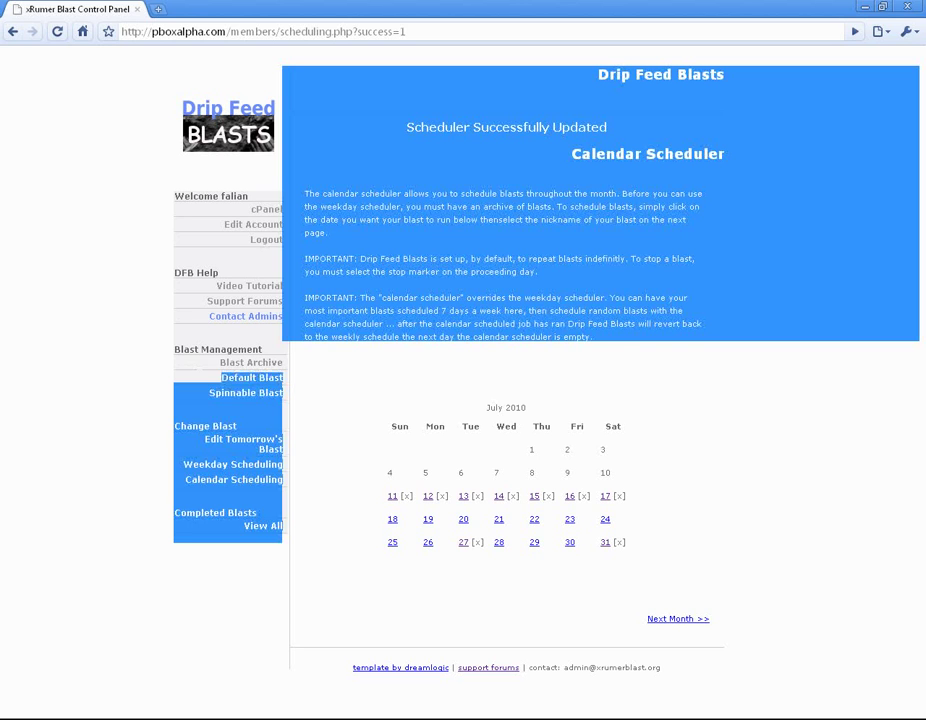
{"action": "left_click", "coordinate": [120, 380]}
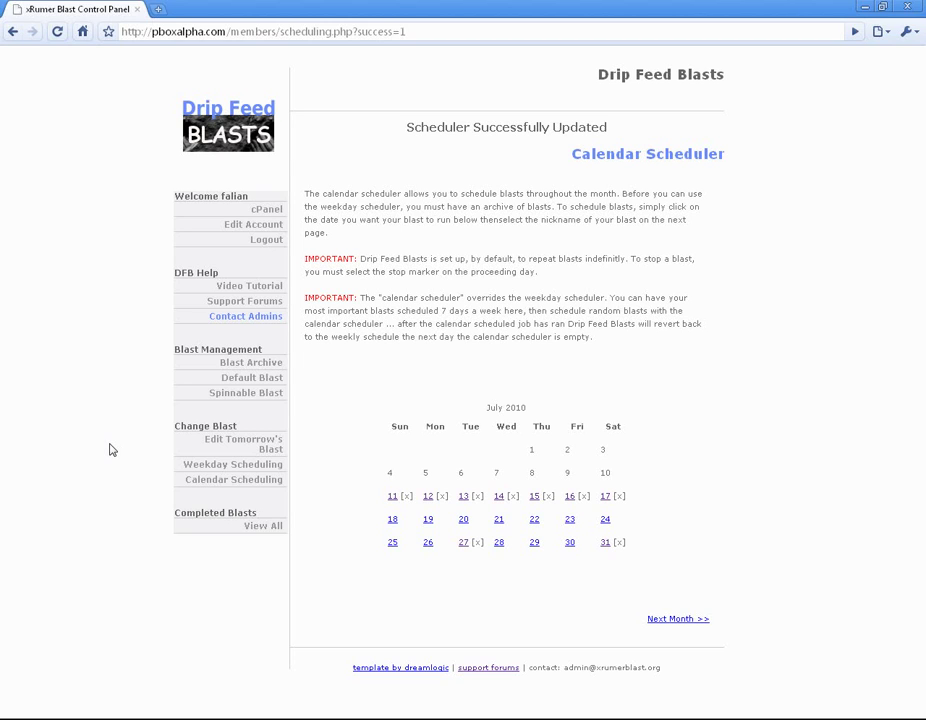
Step: View all completed blasts and download the link report of the SEO encyclopedia blast
{"action": "left_click", "coordinate": [261, 527]}
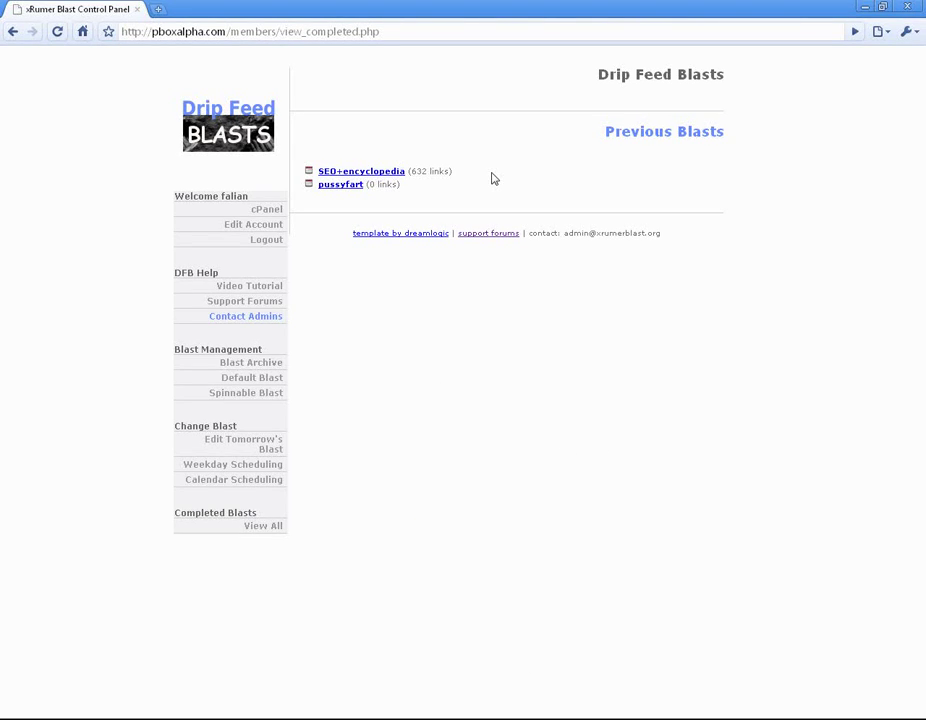
{"action": "left_click_drag", "start_coordinate": [493, 178], "coordinate": [341, 145]}
{"action": "left_click", "coordinate": [411, 176]}
{"action": "left_click_drag", "start_coordinate": [411, 176], "coordinate": [453, 171]}
{"action": "left_click", "coordinate": [453, 171]}
{"action": "left_click", "coordinate": [366, 172]}
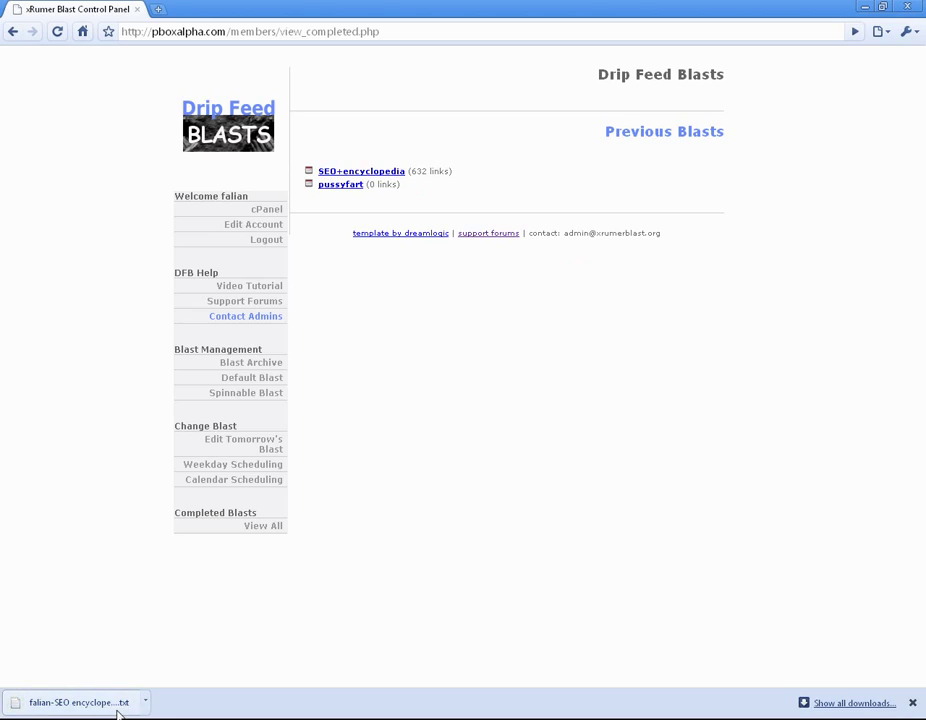
Step: Open the downloaded SEO encyclopedia report in Notepad, examine its list of forum profile links, and return to the browser
{"action": "left_click", "coordinate": [116, 711]}
{"action": "scroll", "coordinate": [585, 99], "scroll_direction": "down", "scroll_amount": 20}
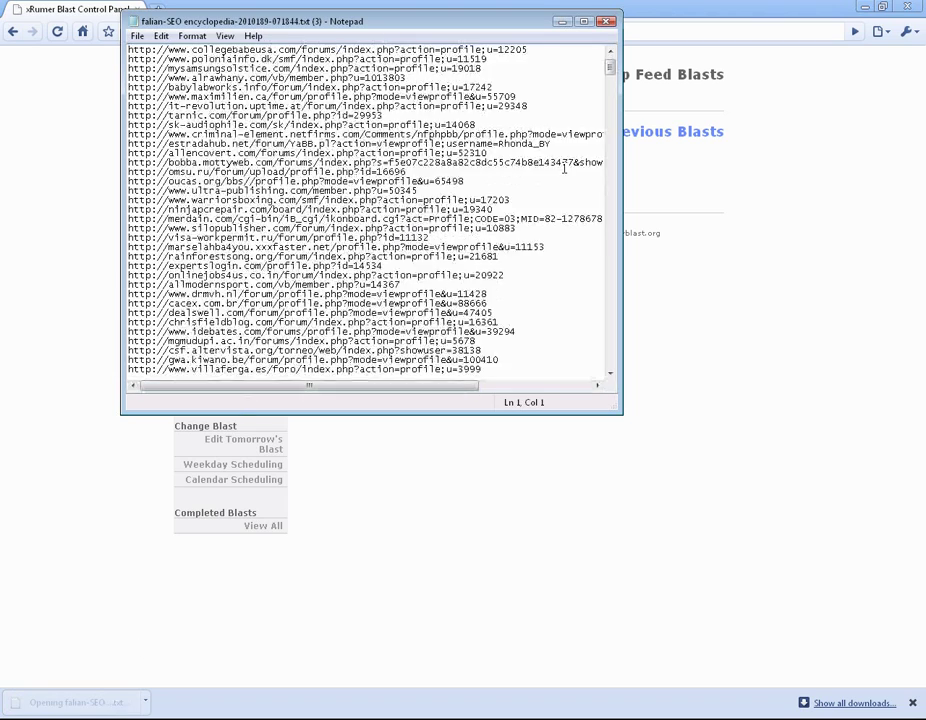
{"action": "scroll", "coordinate": [549, 131], "scroll_direction": "down", "scroll_amount": 20}
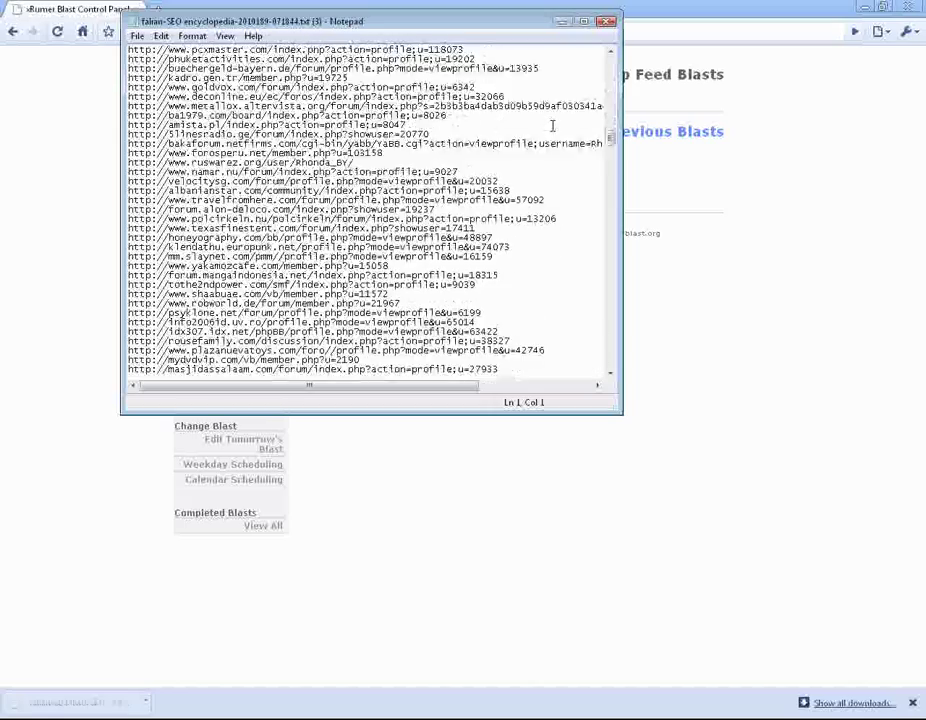
{"action": "scroll", "coordinate": [555, 120], "scroll_direction": "down", "scroll_amount": 20}
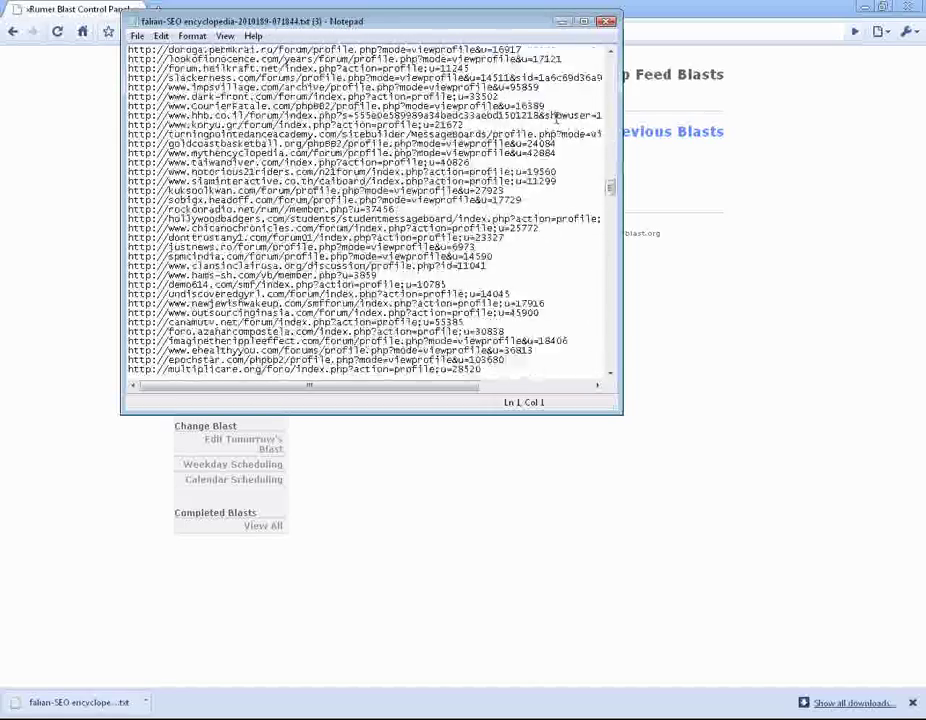
{"action": "scroll", "coordinate": [555, 119], "scroll_direction": "down", "scroll_amount": 20}
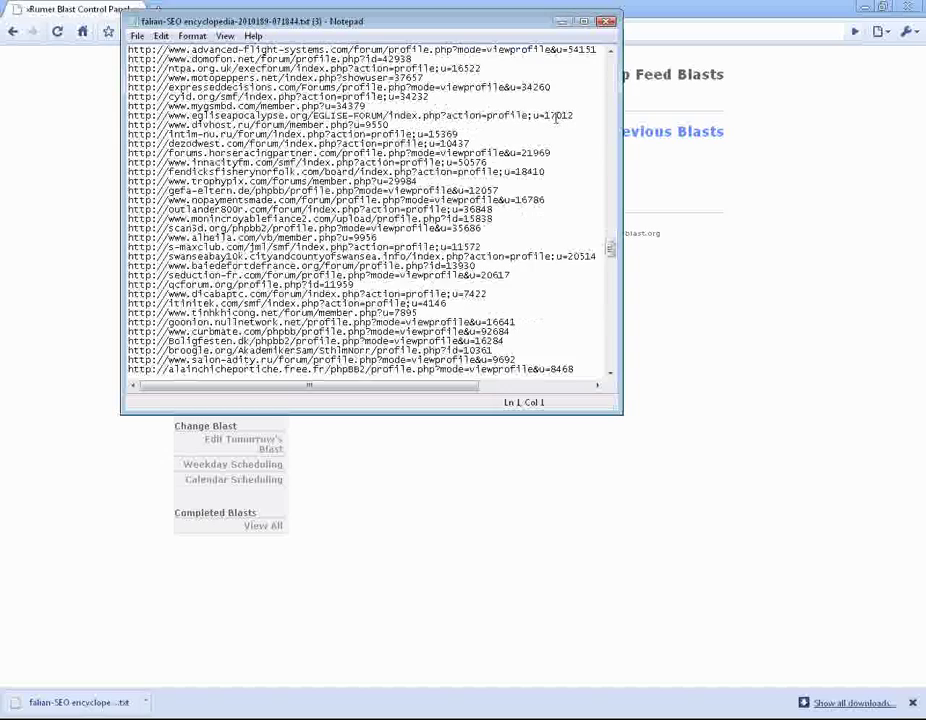
{"action": "scroll", "coordinate": [556, 118], "scroll_direction": "down", "scroll_amount": 20}
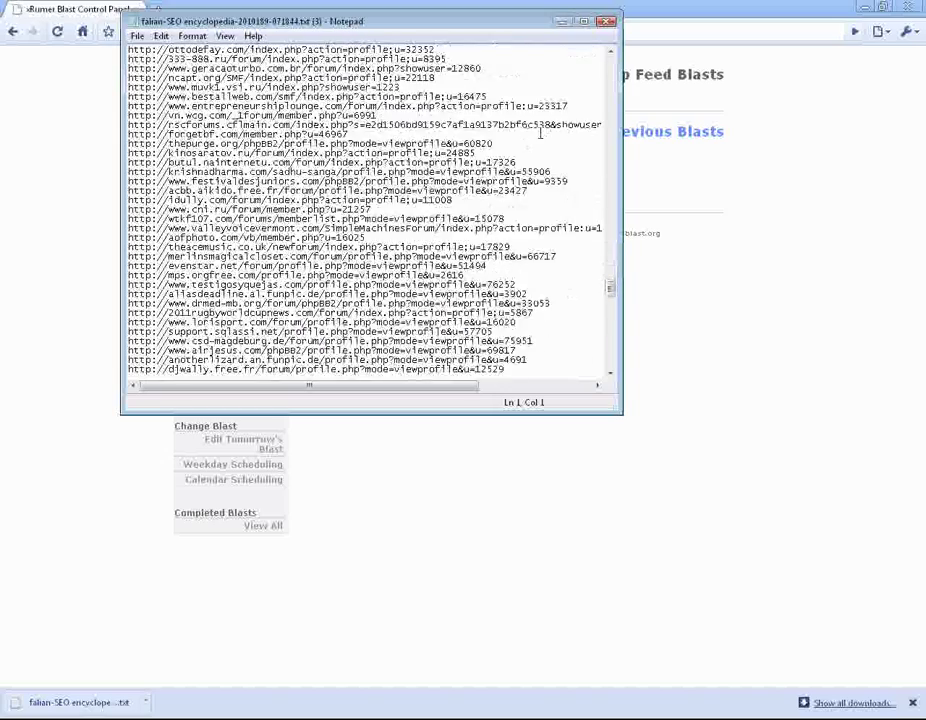
{"action": "left_click_drag", "start_coordinate": [558, 231], "coordinate": [133, 237]}
{"action": "scroll", "coordinate": [343, 218], "scroll_direction": "down", "scroll_amount": 11}
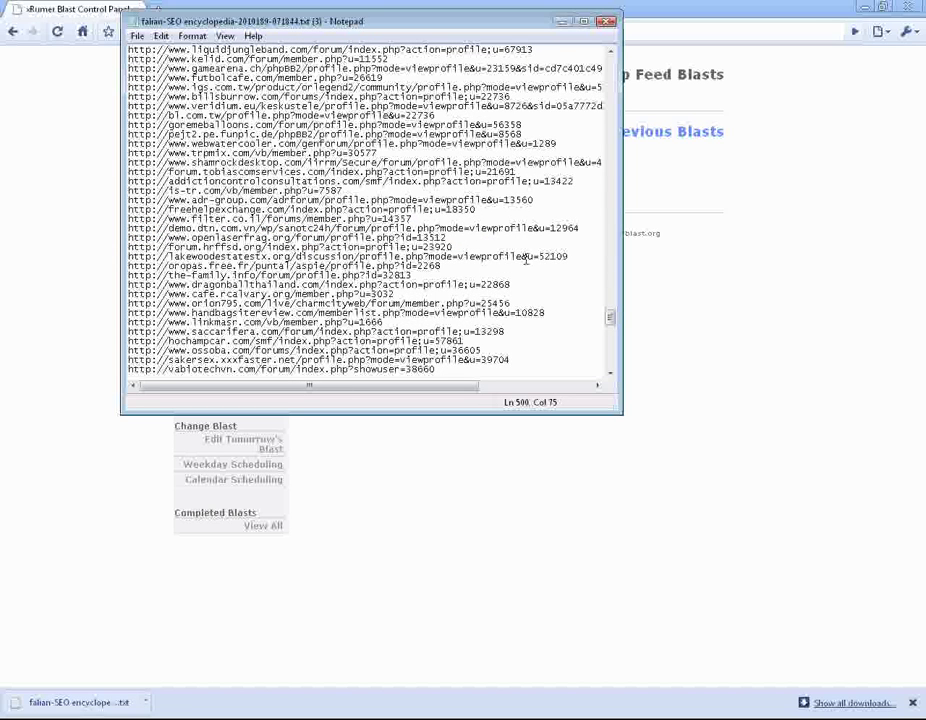
{"action": "left_click", "coordinate": [806, 354]}
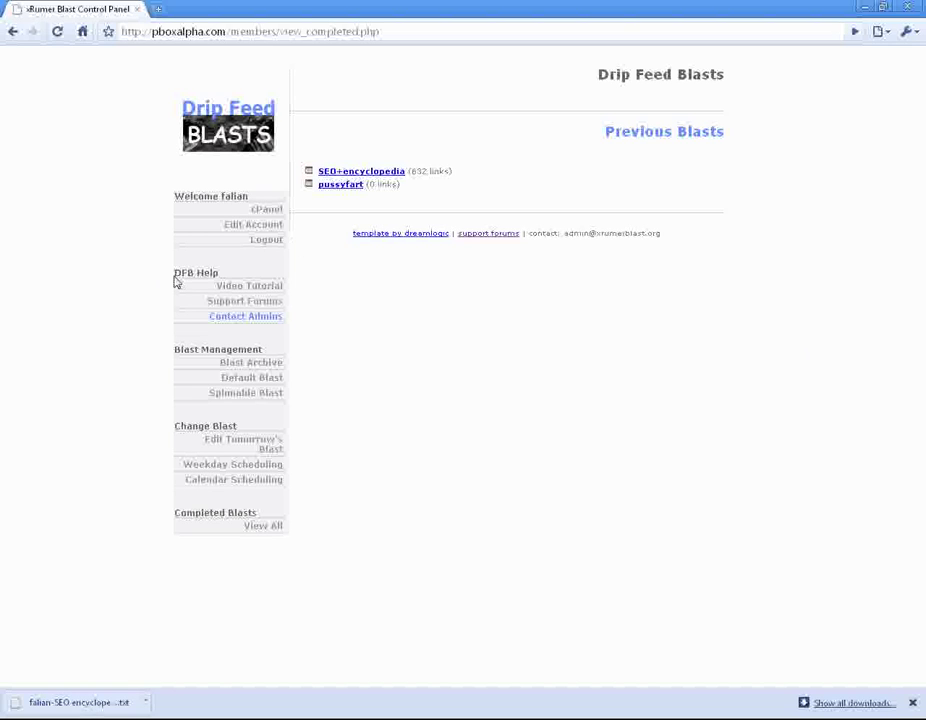
{"action": "left_click_drag", "start_coordinate": [176, 276], "coordinate": [360, 330]}
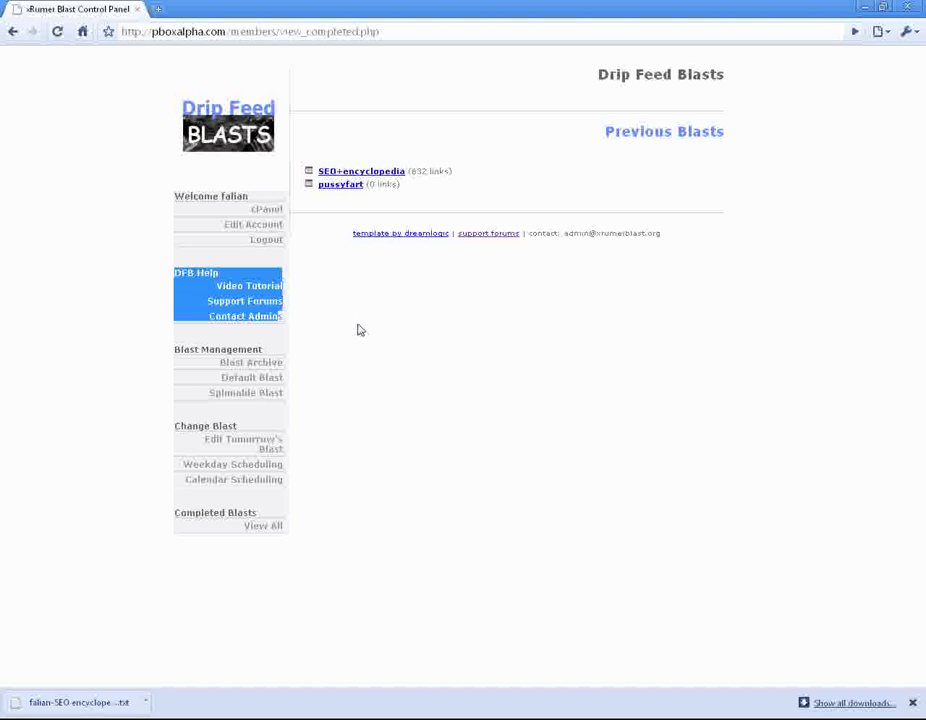
{"action": "left_click", "coordinate": [405, 718]}
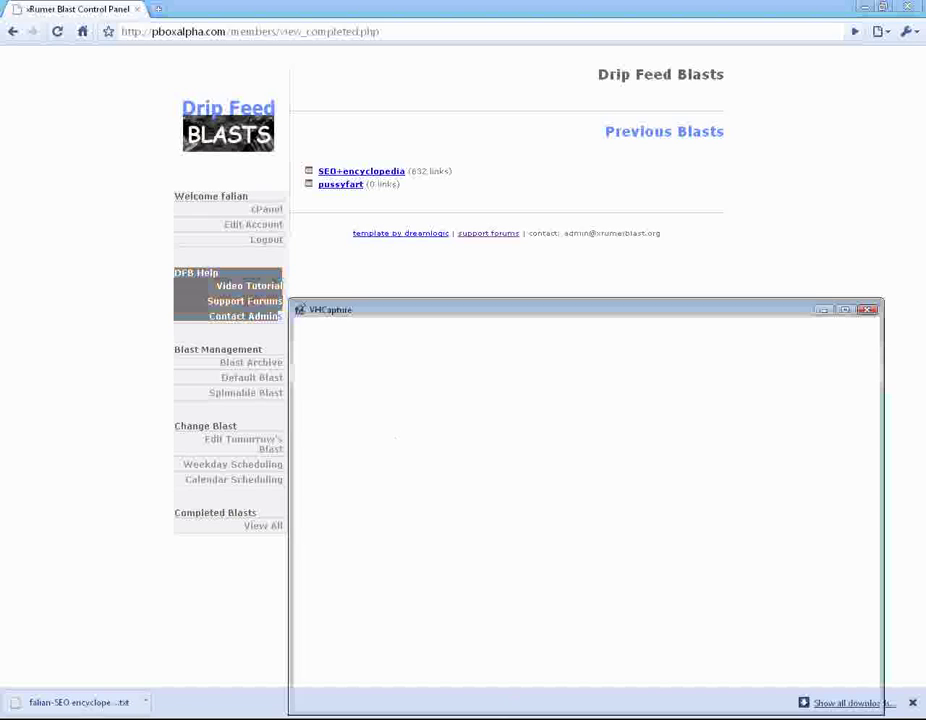